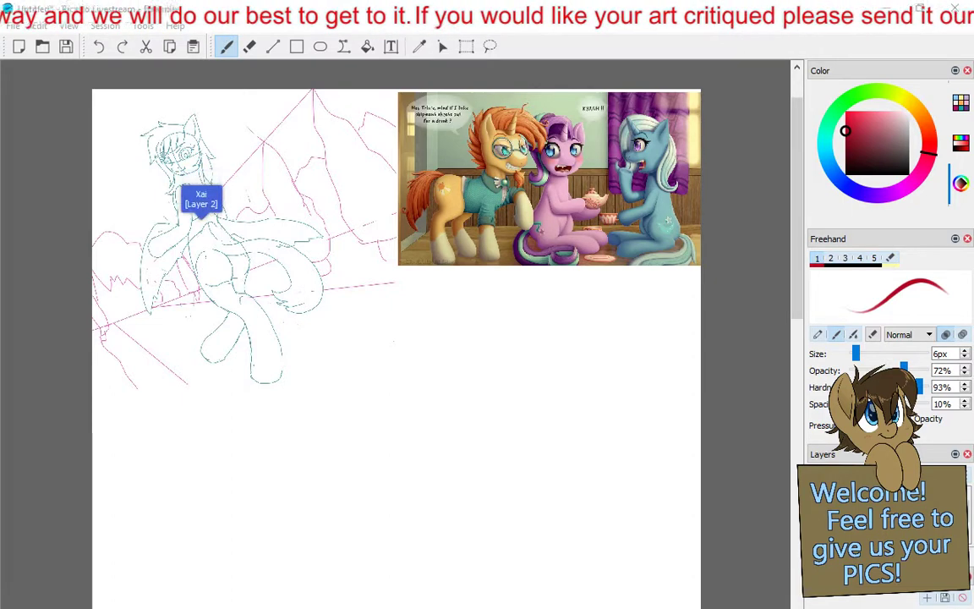
# Outline the pony sketch's lower leg and hoof with green freehand strokes.
pyautogui.hotkey('ctrl', '+')
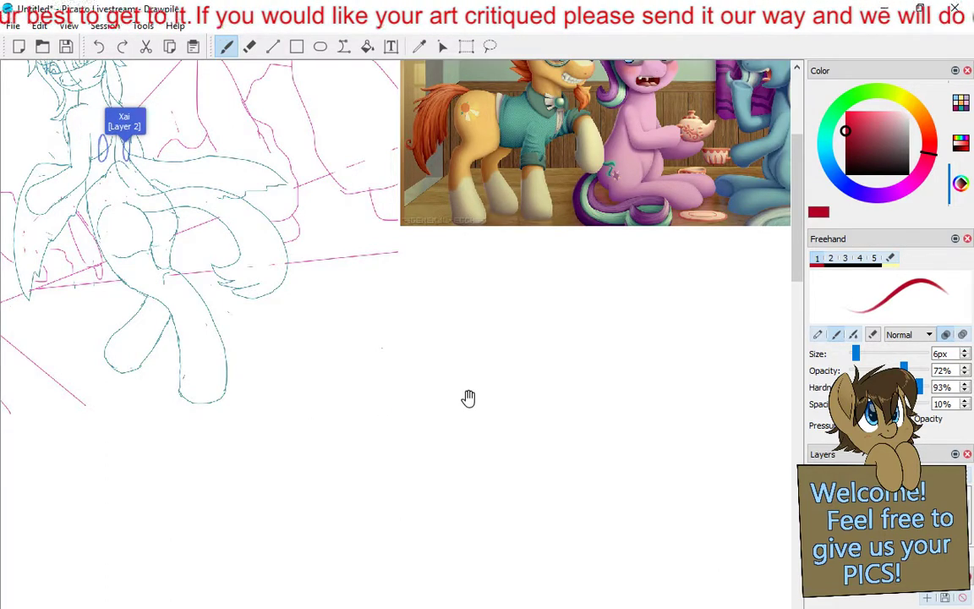
pyautogui.scroll(-2, 344, 355)
pyautogui.moveTo(606, 407)
pyautogui.mouseDown()
pyautogui.moveTo(604, 499)
pyautogui.moveTo(609, 490)
pyautogui.mouseUp()
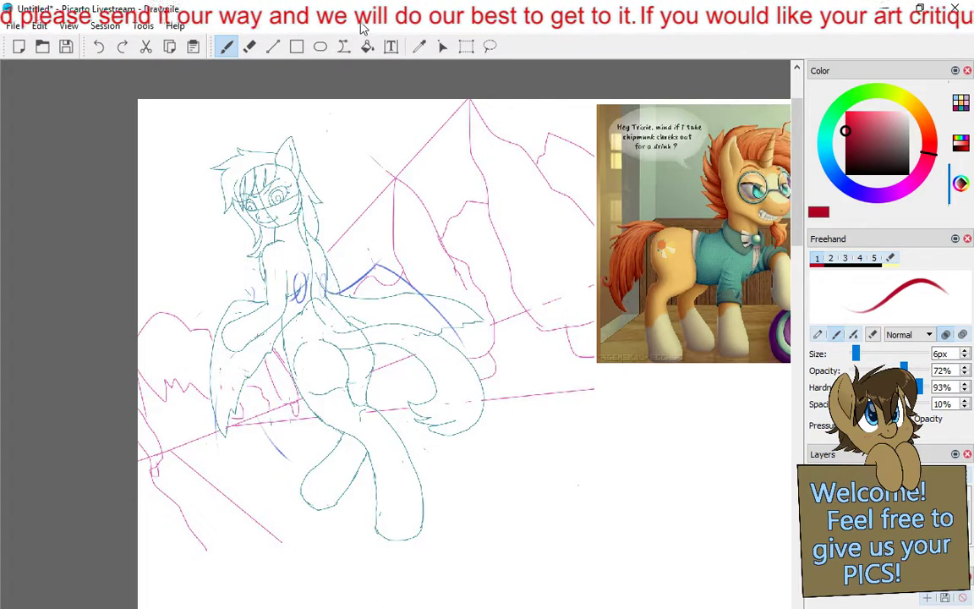
pyautogui.hotkey('ctrl', '+')
pyautogui.hotkey('ctrl', '+')
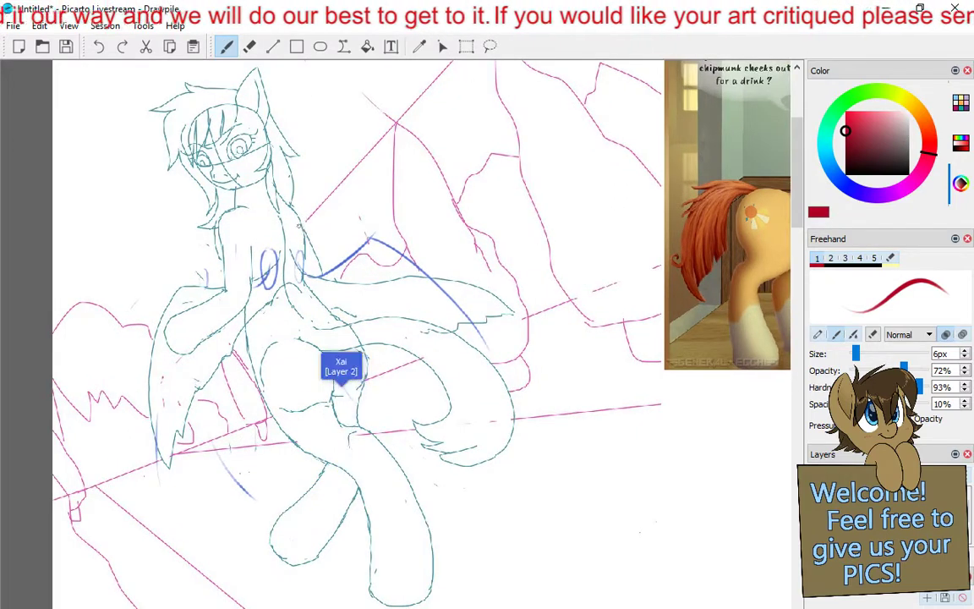
pyautogui.moveTo(298, 227); pyautogui.dragTo(354, 222)
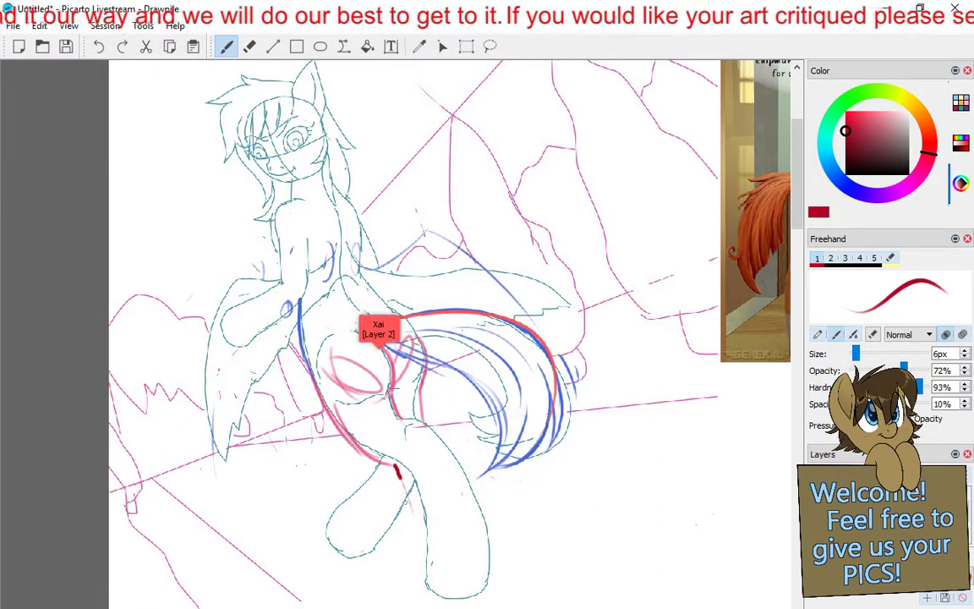
pyautogui.click(838, 110)
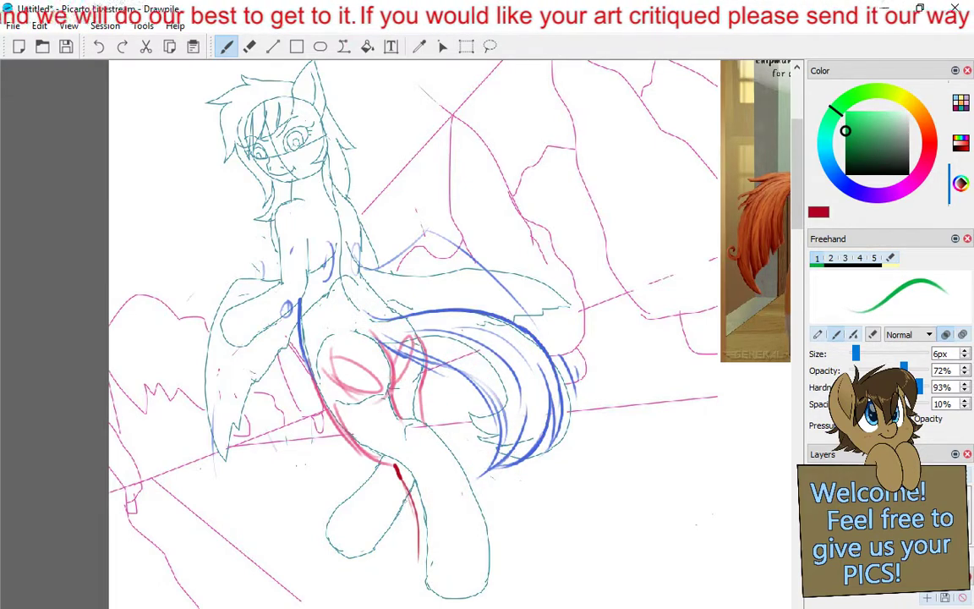
pyautogui.moveTo(400, 477); pyautogui.dragTo(415, 518)
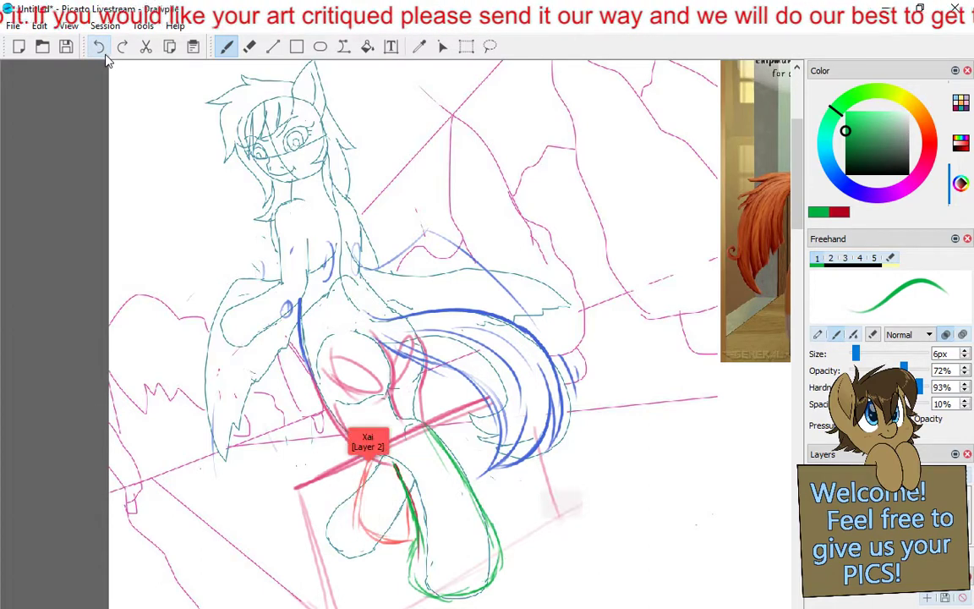
# Erase part of the green leg outline, redraw the hoof in green and add a long green curve from the neck through the hips.
pyautogui.click(250, 47)
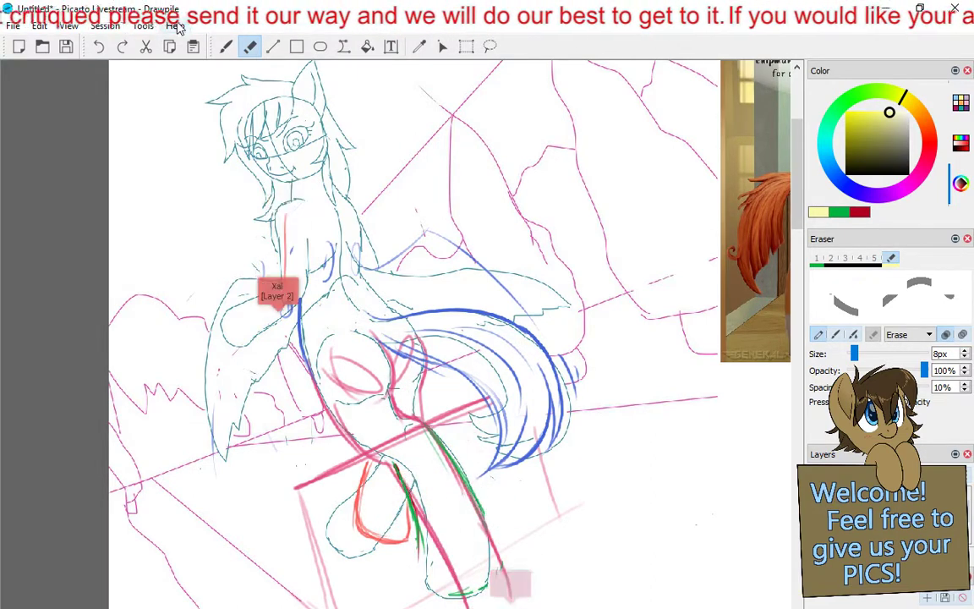
pyautogui.press('b')
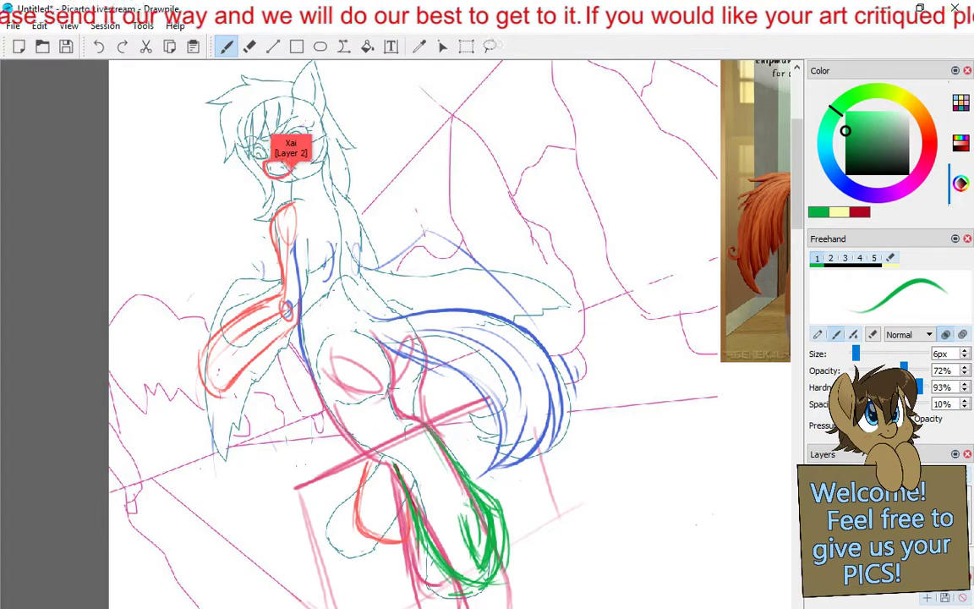
pyautogui.moveTo(300, 157)
pyautogui.mouseDown()
pyautogui.moveTo(340, 278)
pyautogui.moveTo(567, 512)
pyautogui.mouseUp()
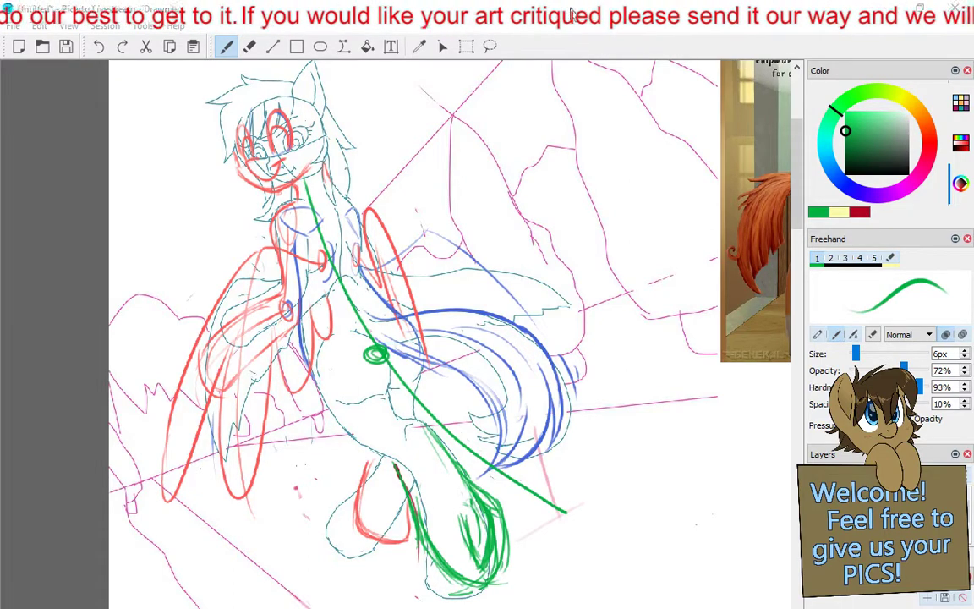
# Examine the tea-party illustration beside the sketch, including the three ponies' faces, poses and background.
pyautogui.moveTo(644, 180); pyautogui.dragTo(88, 248)
pyautogui.moveTo(478, 395)
pyautogui.mouseDown()
pyautogui.moveTo(472, 258)
pyautogui.moveTo(461, 414)
pyautogui.moveTo(416, 439)
pyautogui.mouseUp()
pyautogui.scroll(2, 522, 478)
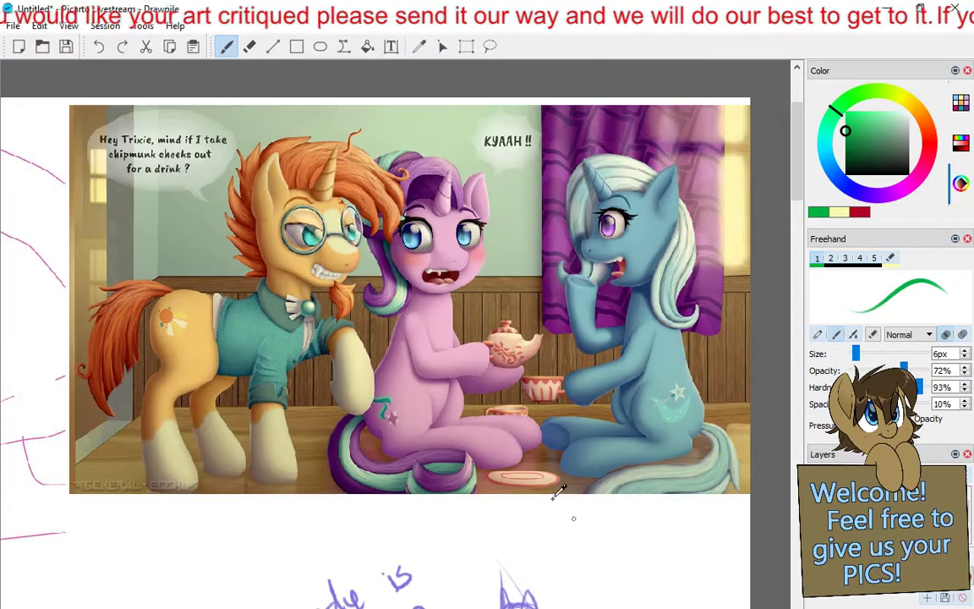
pyautogui.moveTo(552, 491); pyautogui.dragTo(533, 510)
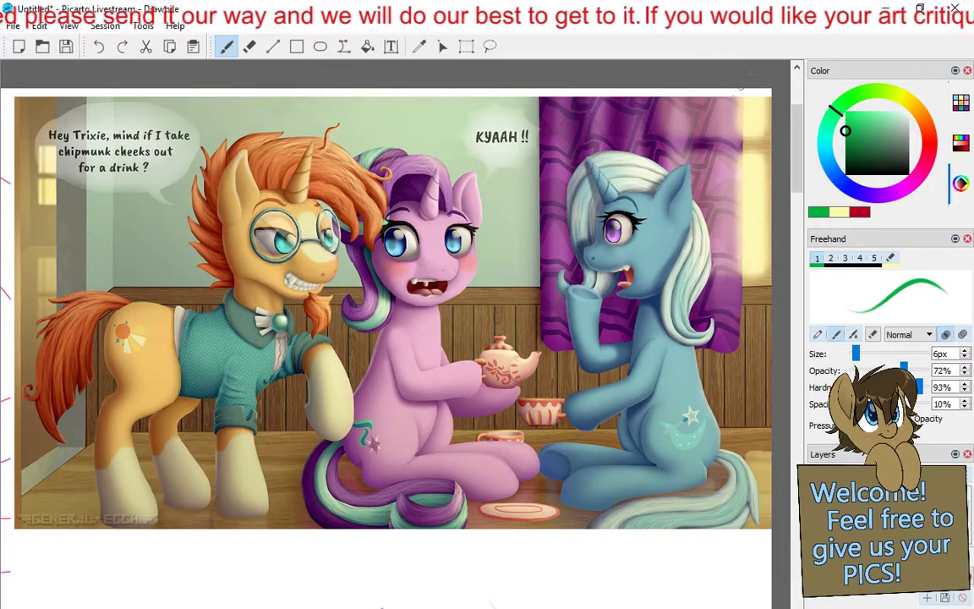
pyautogui.scroll(3, 725, 105)
pyautogui.scroll(-2, 725, 105)
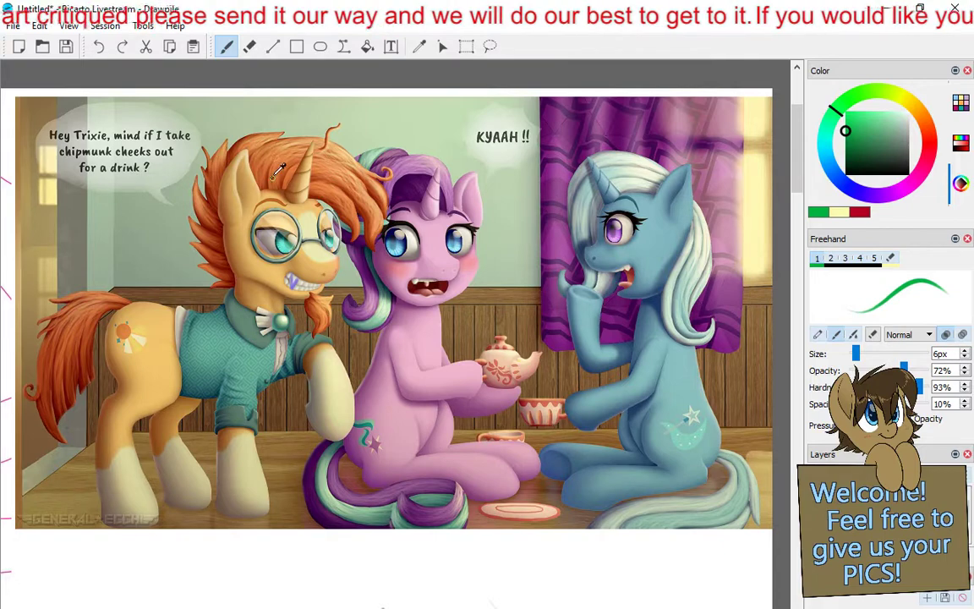
pyautogui.hotkey('ctrl', '-')
pyautogui.hotkey('ctrl', '-')
pyautogui.hotkey('ctrl', '-')
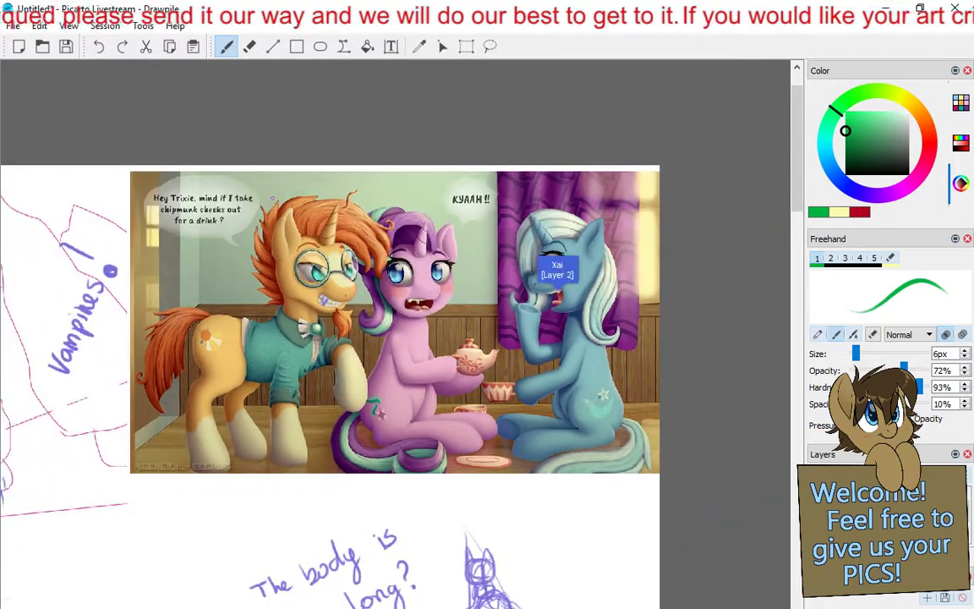
pyautogui.hotkey('ctrl', '+')
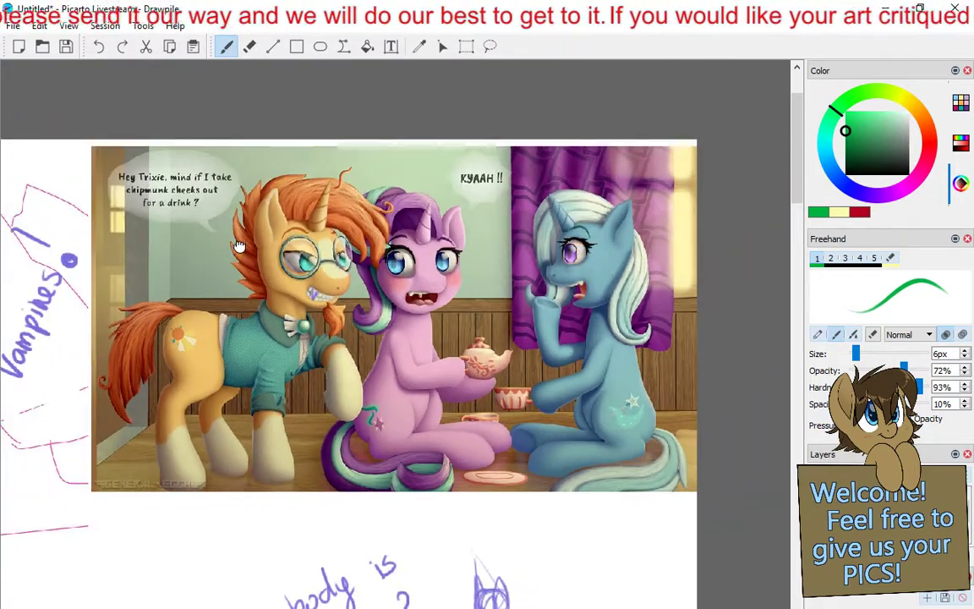
pyautogui.hscroll(-1, 325, 336)
pyautogui.hotkey('ctrl', '+')
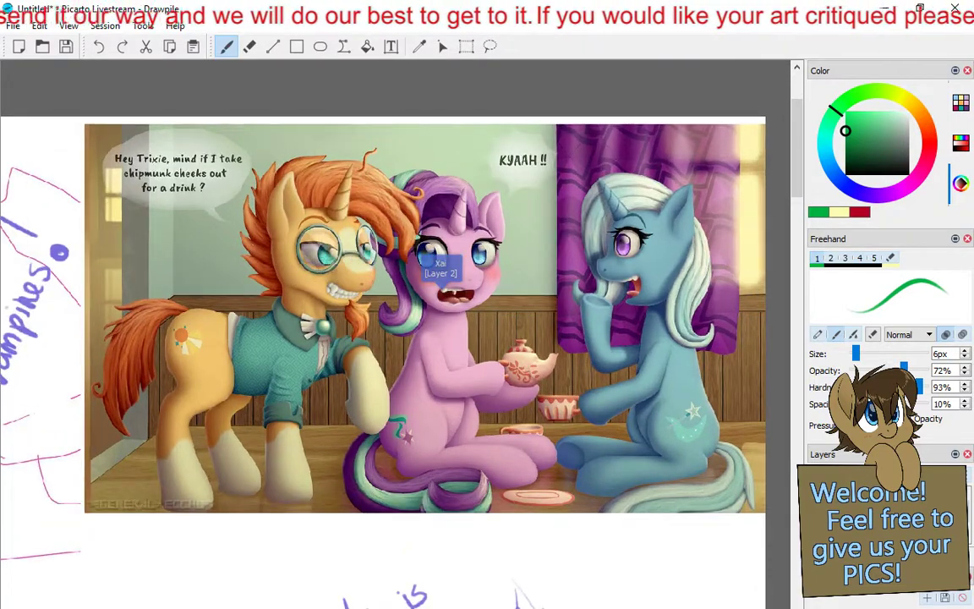
pyautogui.hscroll(-2, 262, 239)
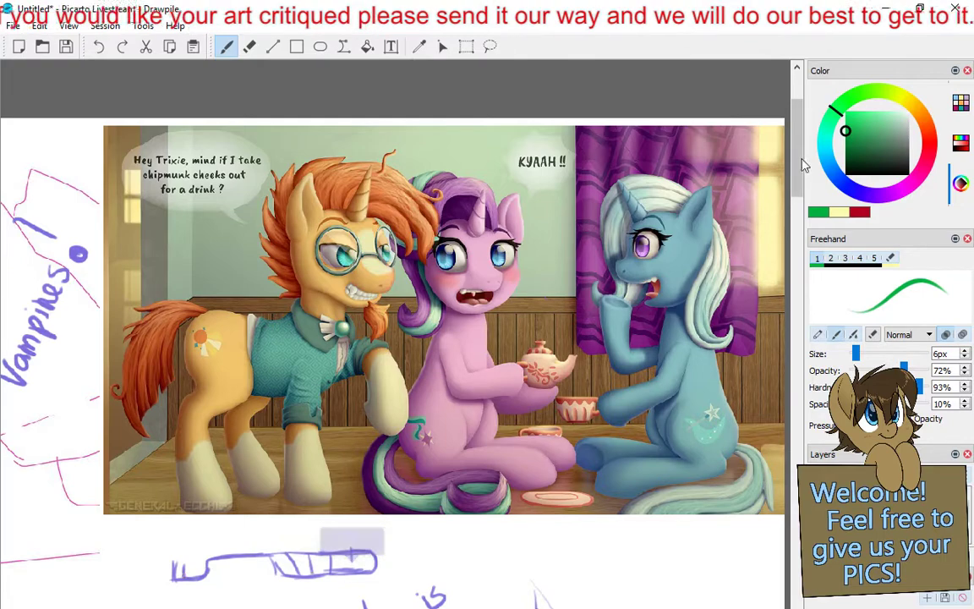
pyautogui.scroll(-1, 801, 178)
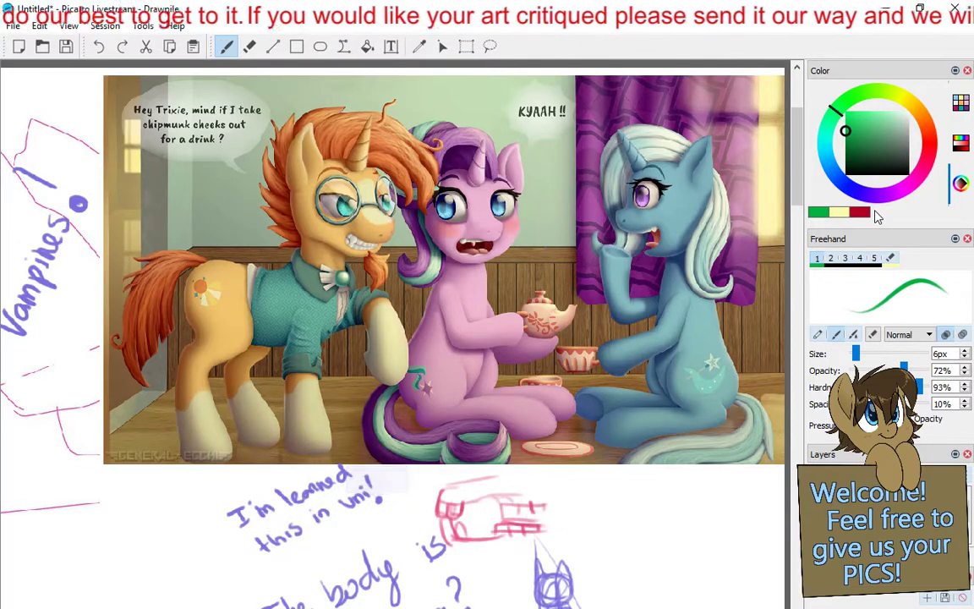
pyautogui.press('e')
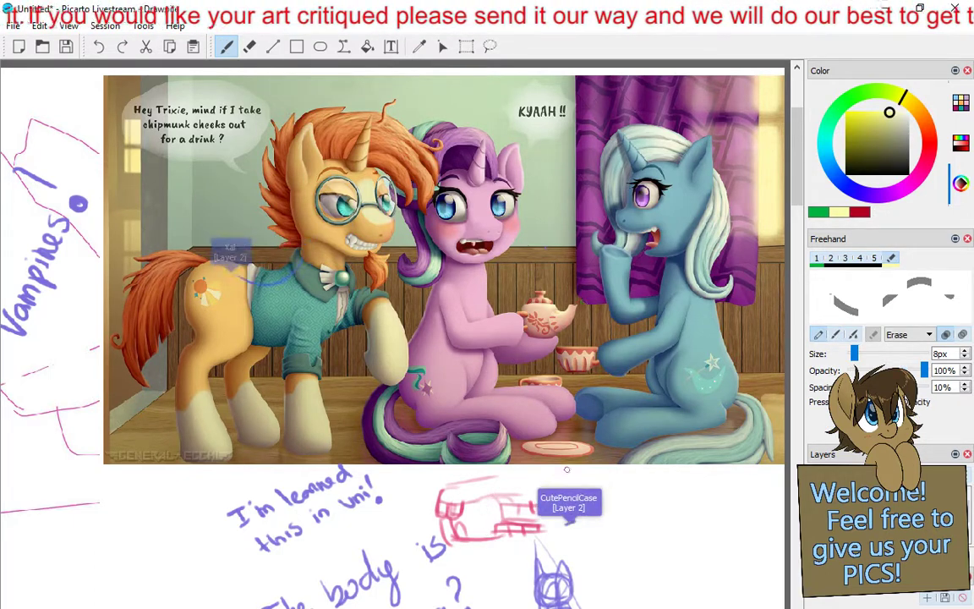
pyautogui.press('e')
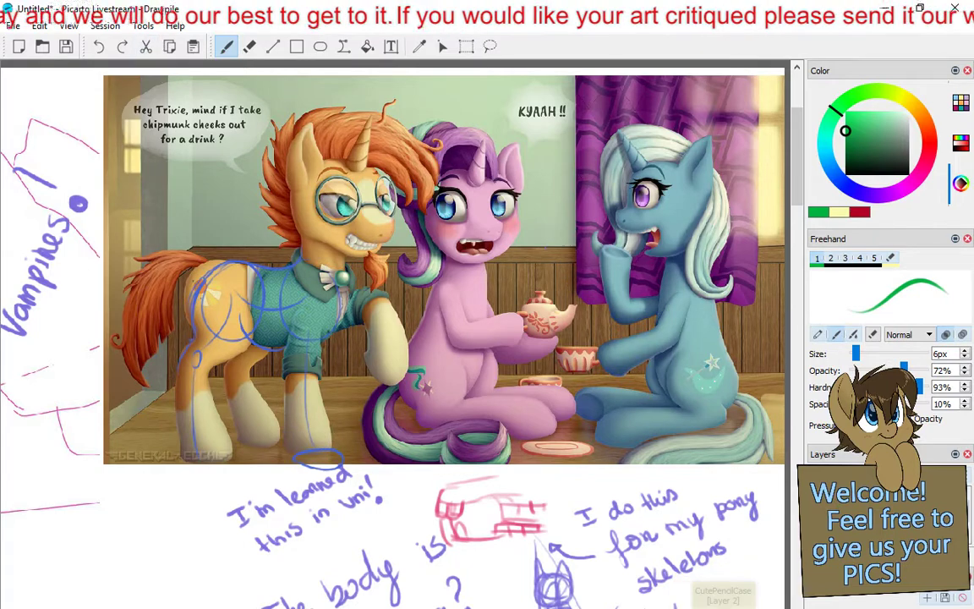
pyautogui.press('e')
pyautogui.press('e')
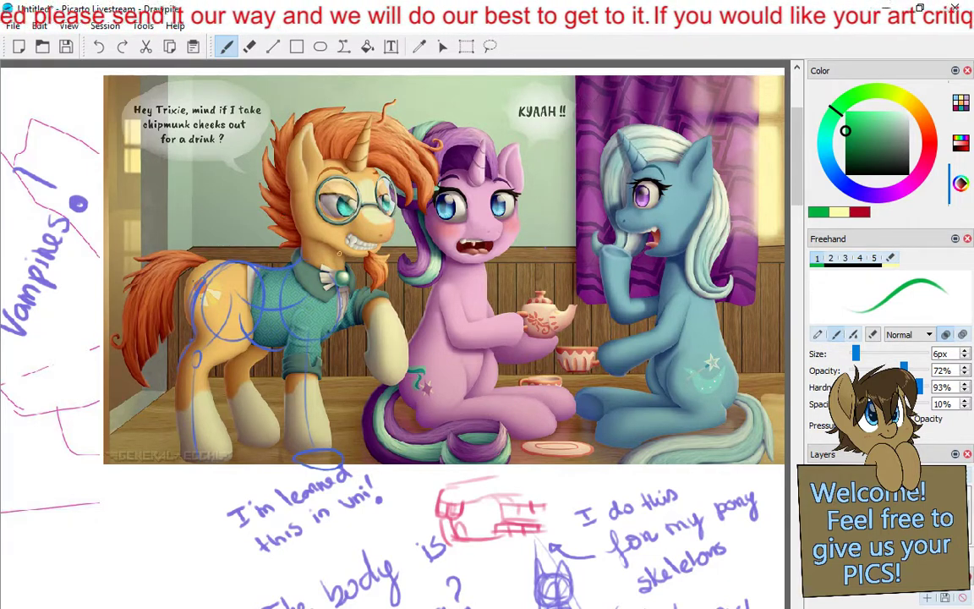
pyautogui.scroll(1, 338, 251)
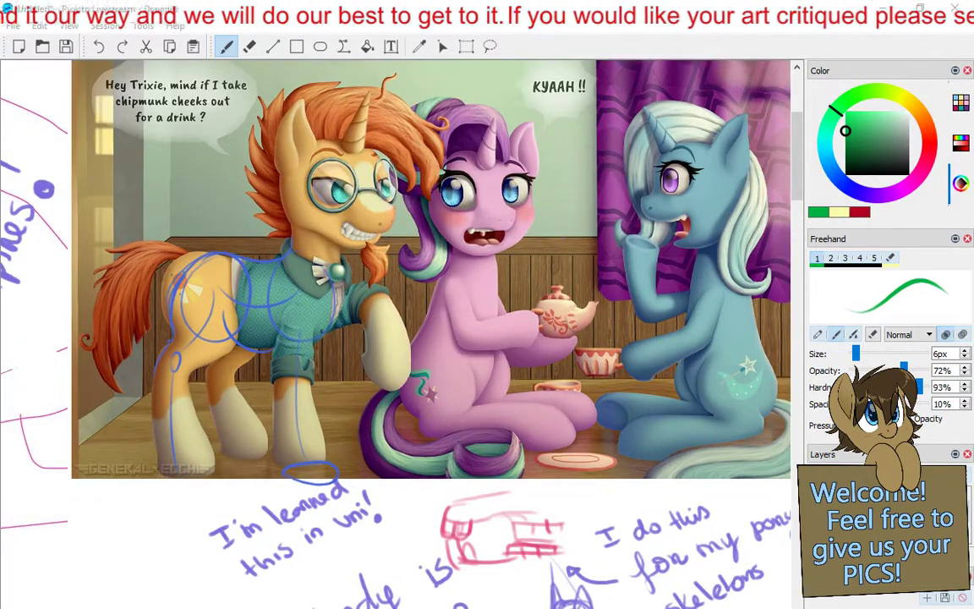
# Switch to Windows Photo Viewer, inspect the original tea-party image up close and close the viewer.
pyautogui.hotkey('alt', 'Tab')
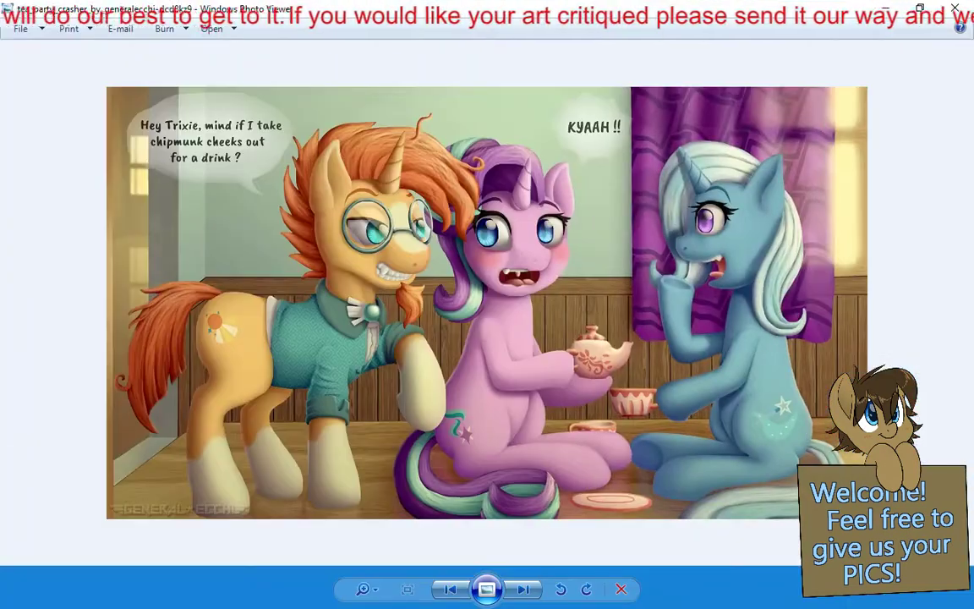
pyautogui.scroll(3, 442, 146)
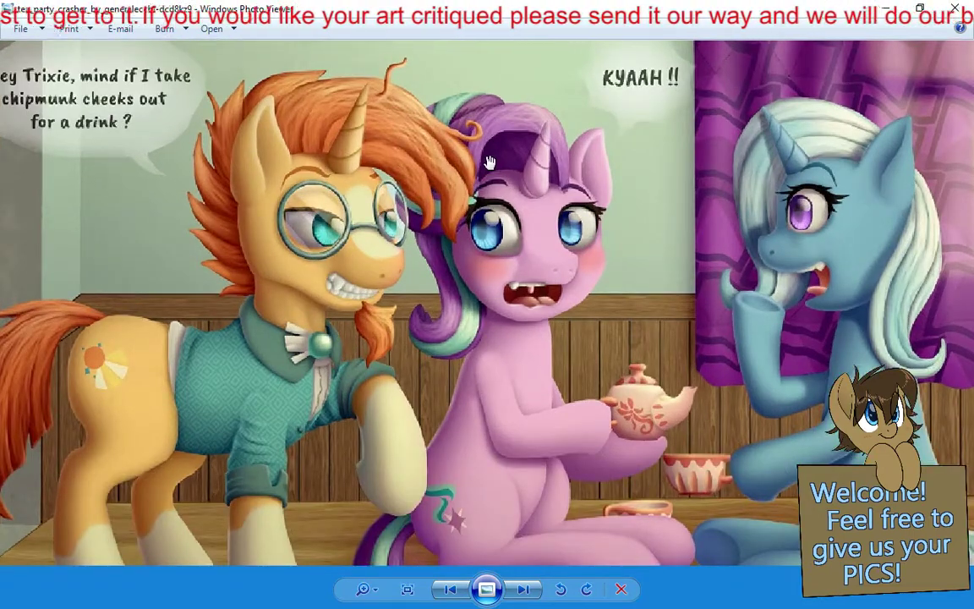
pyautogui.scroll(-3, 489, 163)
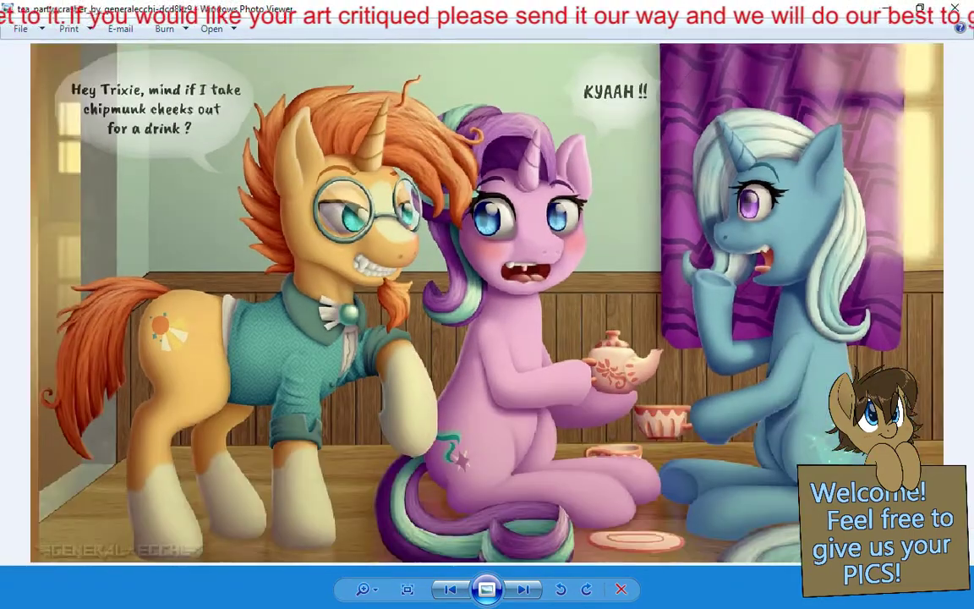
pyautogui.click(953, 9)
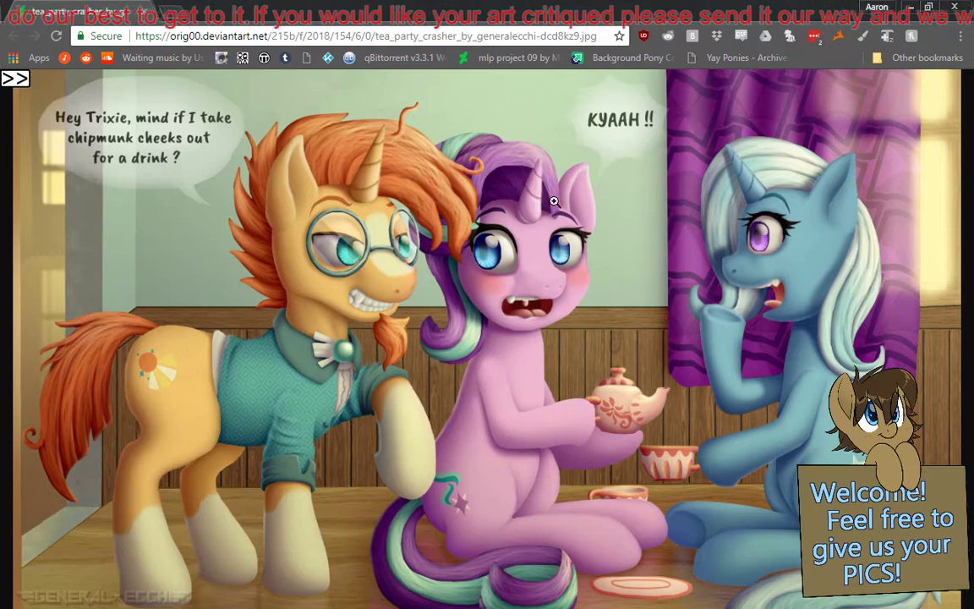
# Inspect the tea-party image at full size in the browser around the middle pony's face, and close the browser window.
pyautogui.click(510, 172)
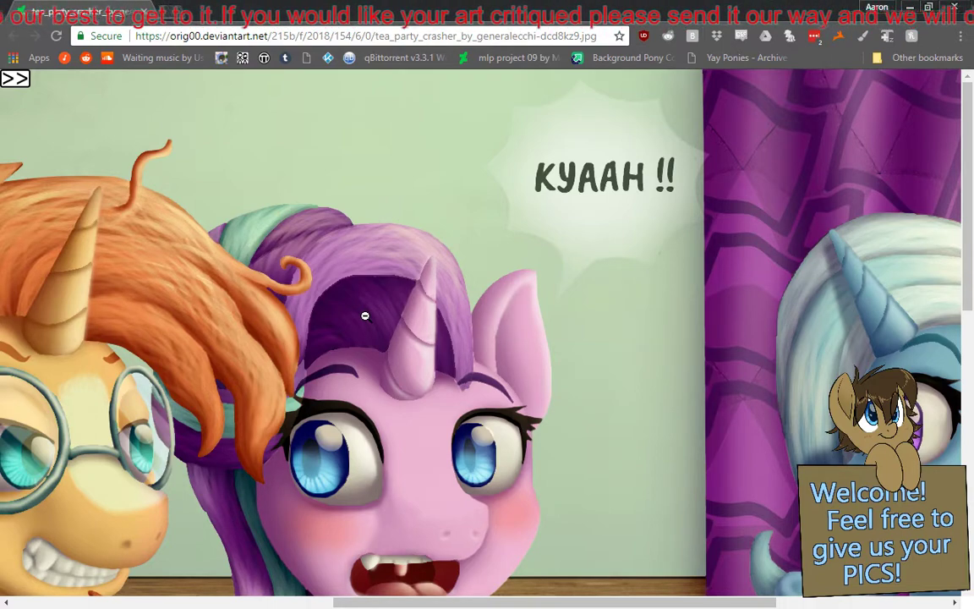
pyautogui.scroll(-3, 365, 315)
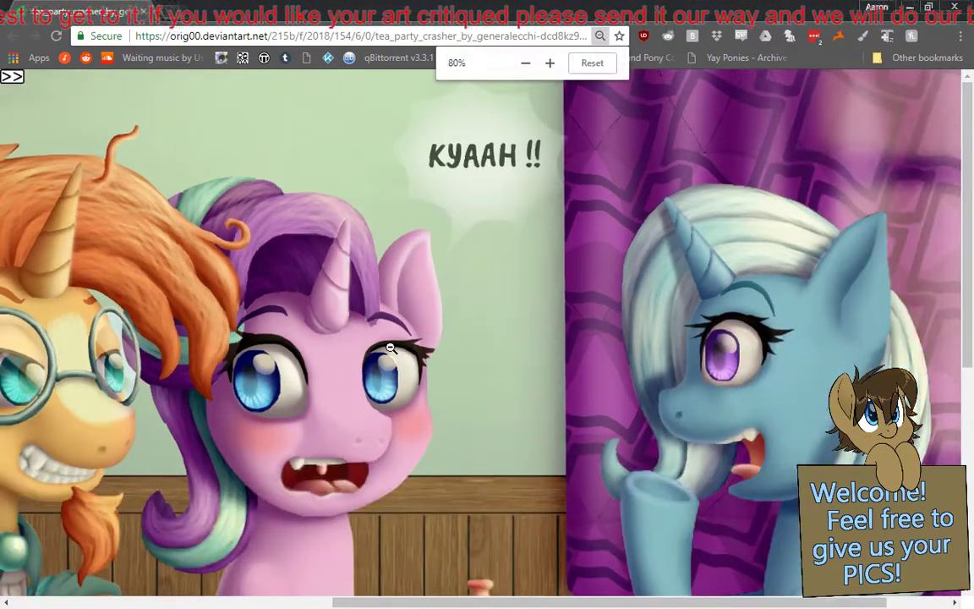
pyautogui.scroll(3, 390, 347)
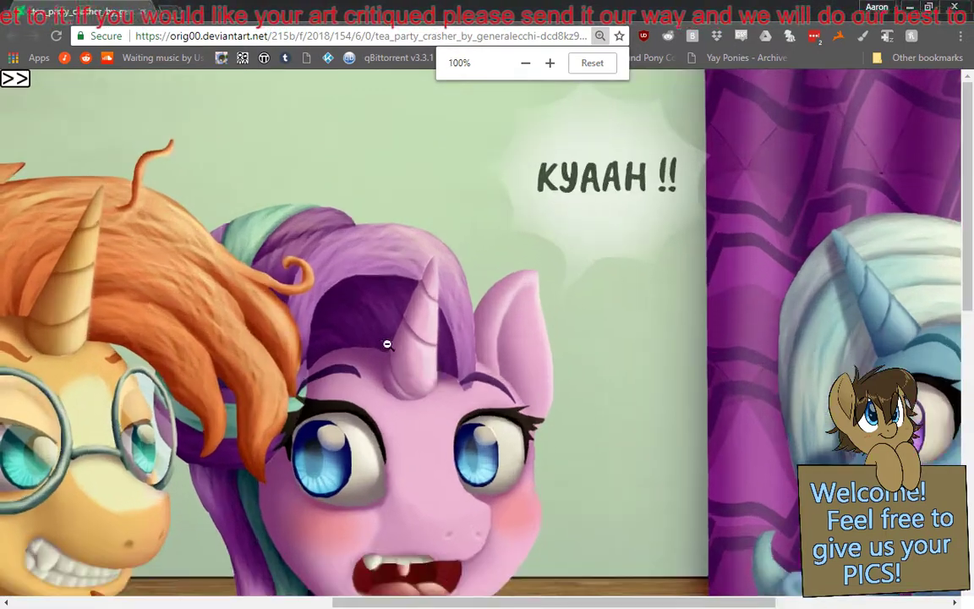
pyautogui.rightClick(391, 349)
pyautogui.click(352, 314)
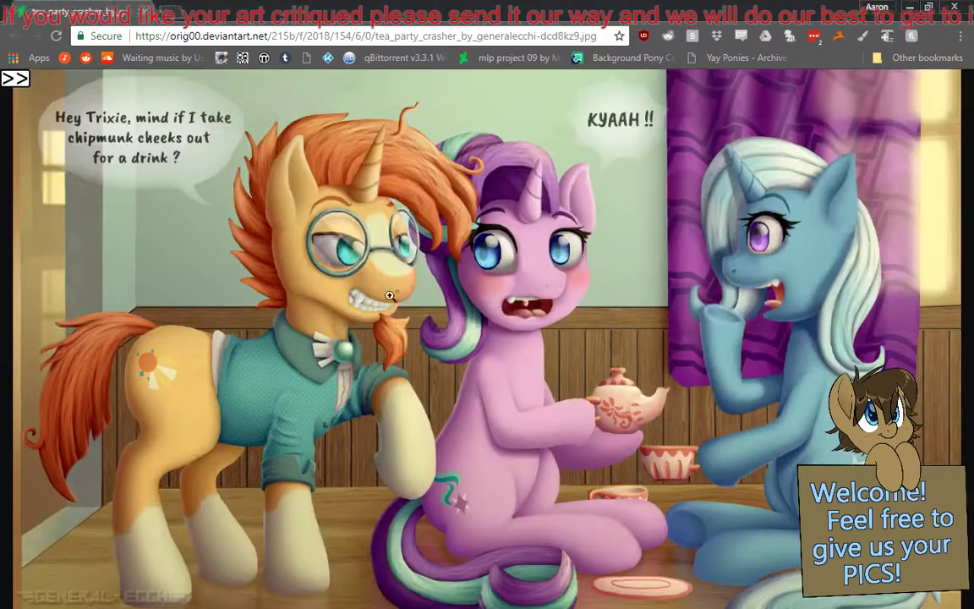
pyautogui.click(954, 6)
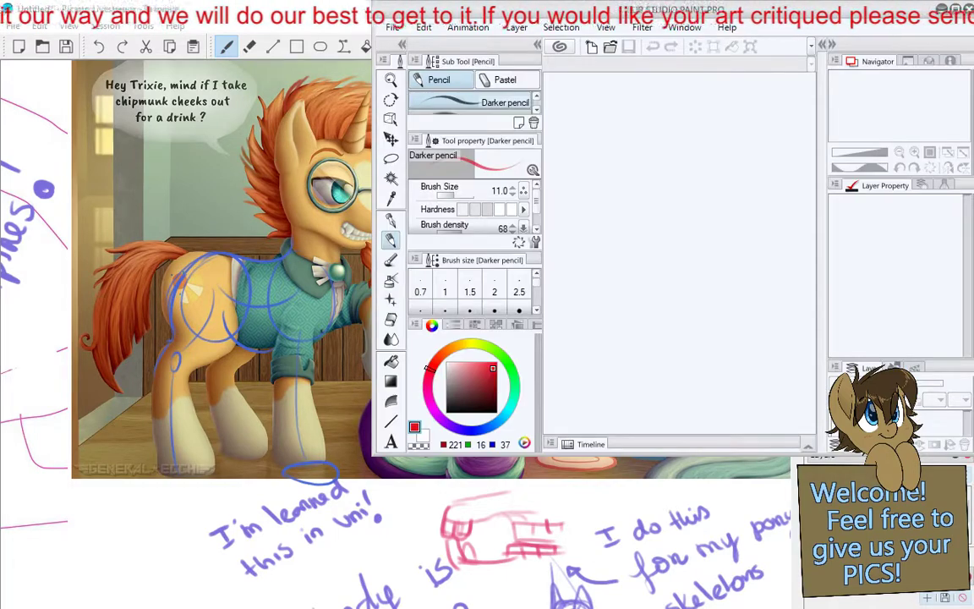
# Move the Clip Studio Paint window off the drawing canvas, and open and cancel its Hue/Saturation/Luminosity adjustment.
pyautogui.moveTo(654, 19)
pyautogui.mouseDown()
pyautogui.moveTo(642, 9)
pyautogui.moveTo(240, 134)
pyautogui.moveTo(0, 135)
pyautogui.mouseUp()
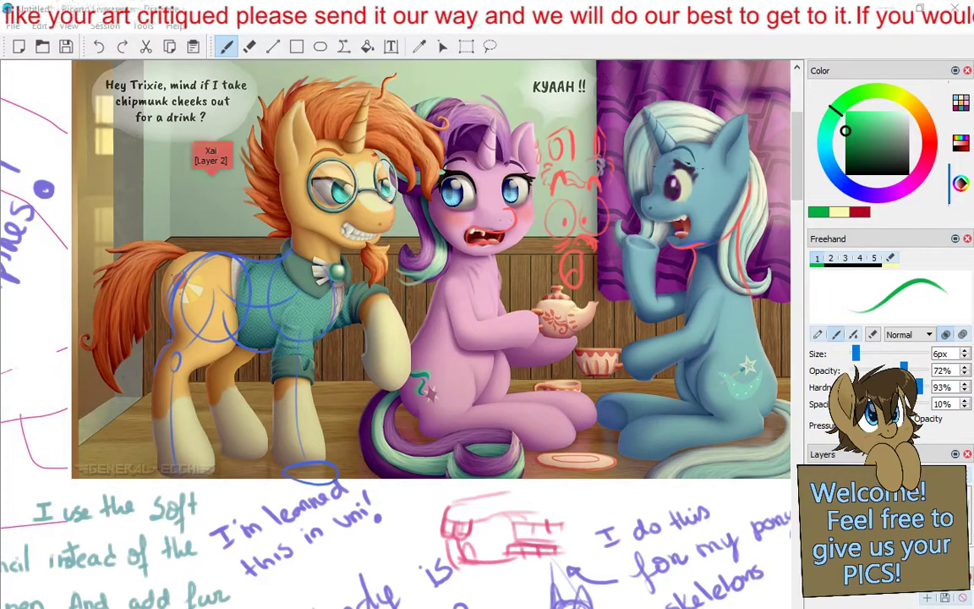
pyautogui.hotkey('ctrl', 'u')
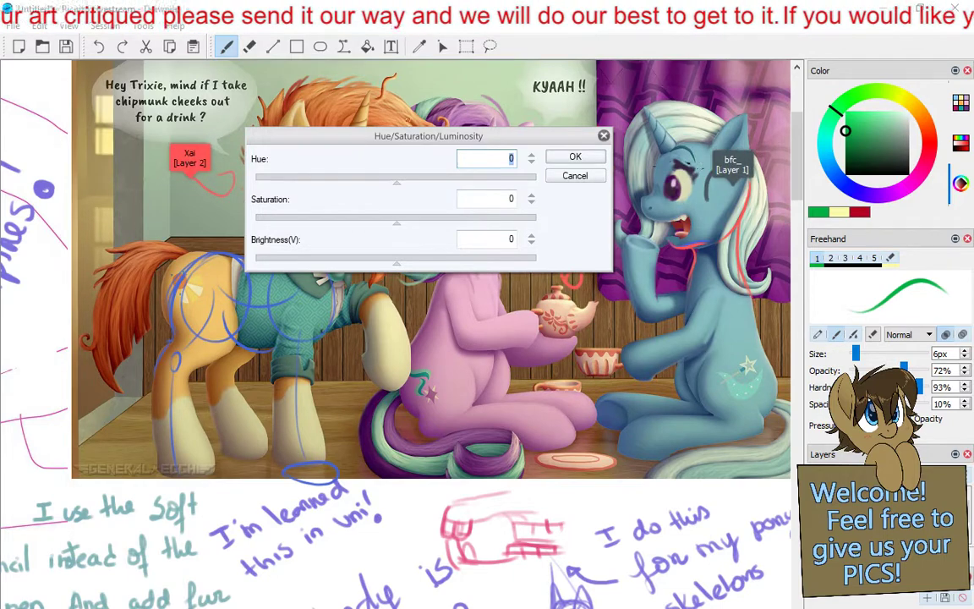
pyautogui.press('Escape')
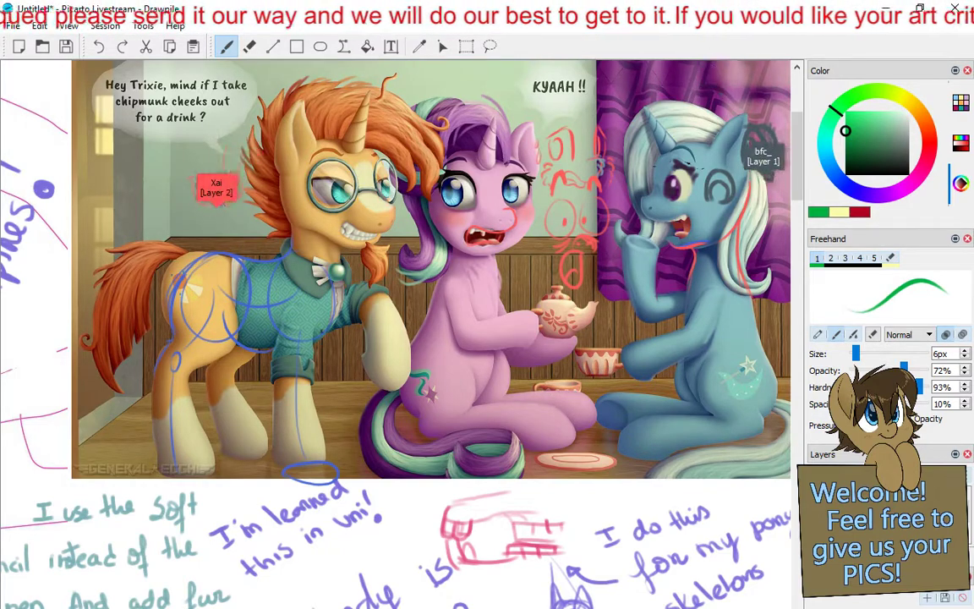
# Review the annotated tea-party illustration together with the handwritten critique notes beneath it.
pyautogui.hotkey('ctrl', '-')
pyautogui.hotkey('ctrl', '-')
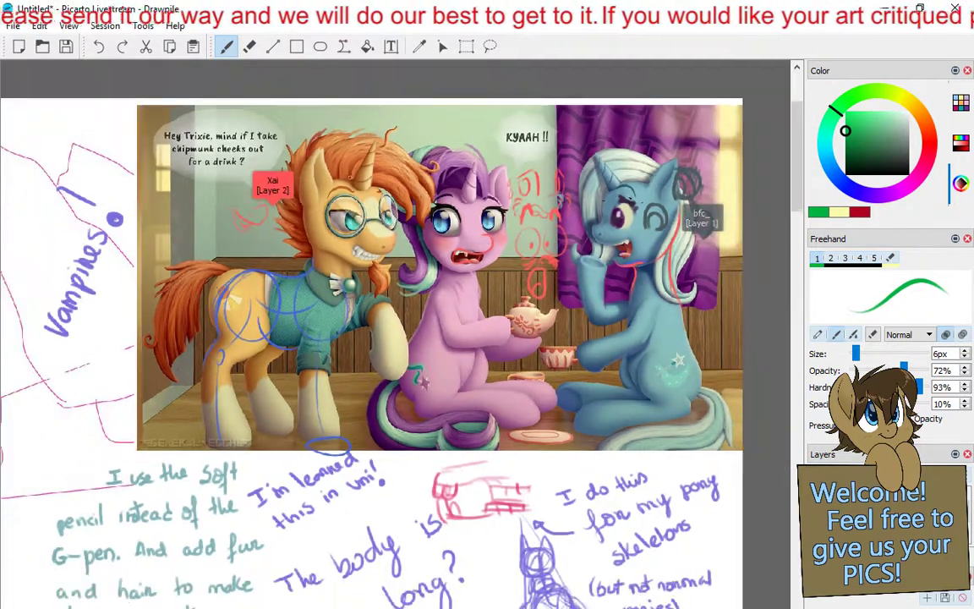
pyautogui.scroll(-2, 396, 334)
pyautogui.hotkey('ctrl', '-')
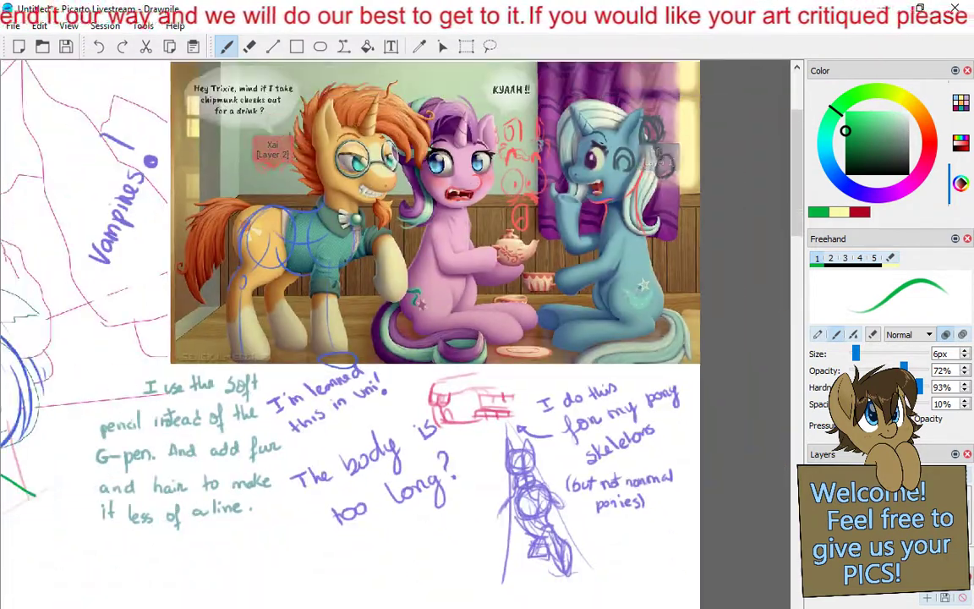
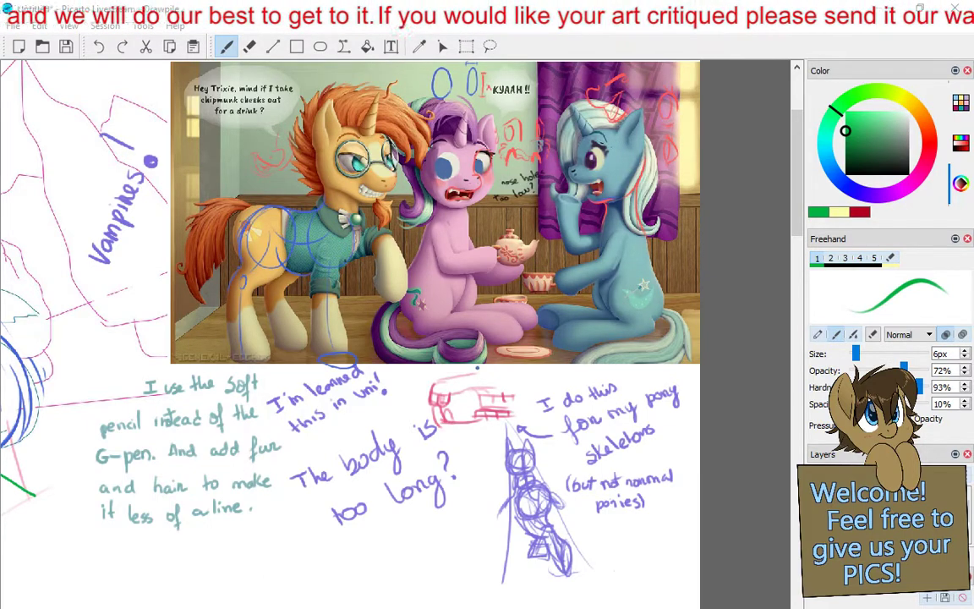
# Switch to Clip Studio Paint, maximize its window and review the whole grayscale tea-party illustration.
pyautogui.hotkey('alt', 'Tab')
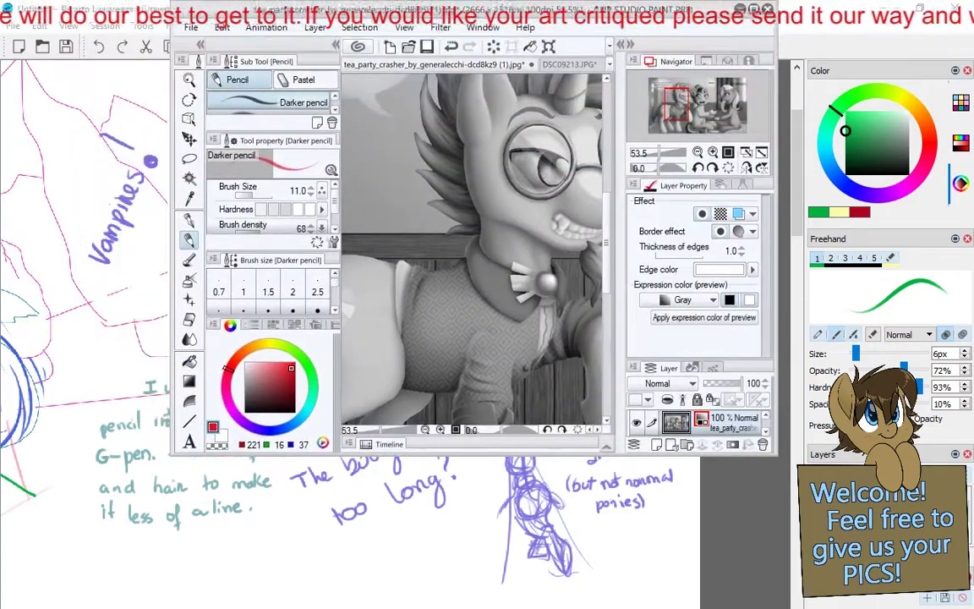
pyautogui.press('super+Up')
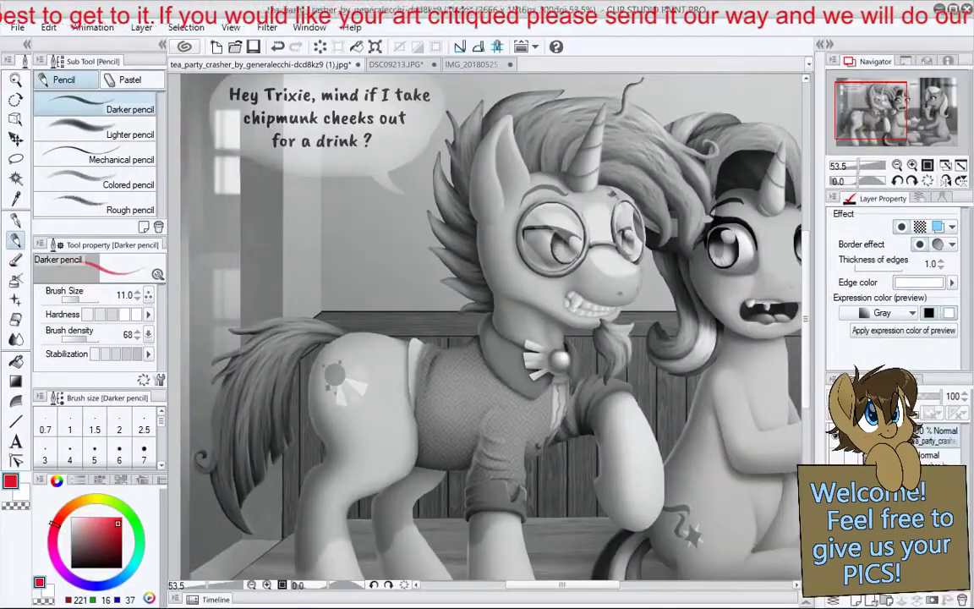
pyautogui.scroll(-4, 442, 129)
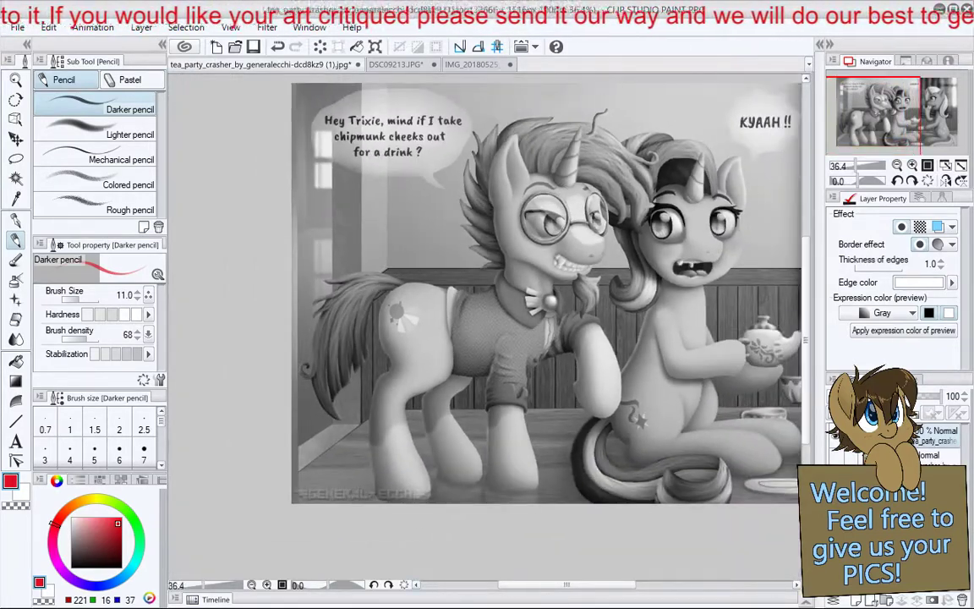
pyautogui.moveTo(545, 585)
pyautogui.mouseDown()
pyautogui.moveTo(575, 601)
pyautogui.moveTo(550, 584)
pyautogui.mouseUp()
pyautogui.scroll(-1, 581, 364)
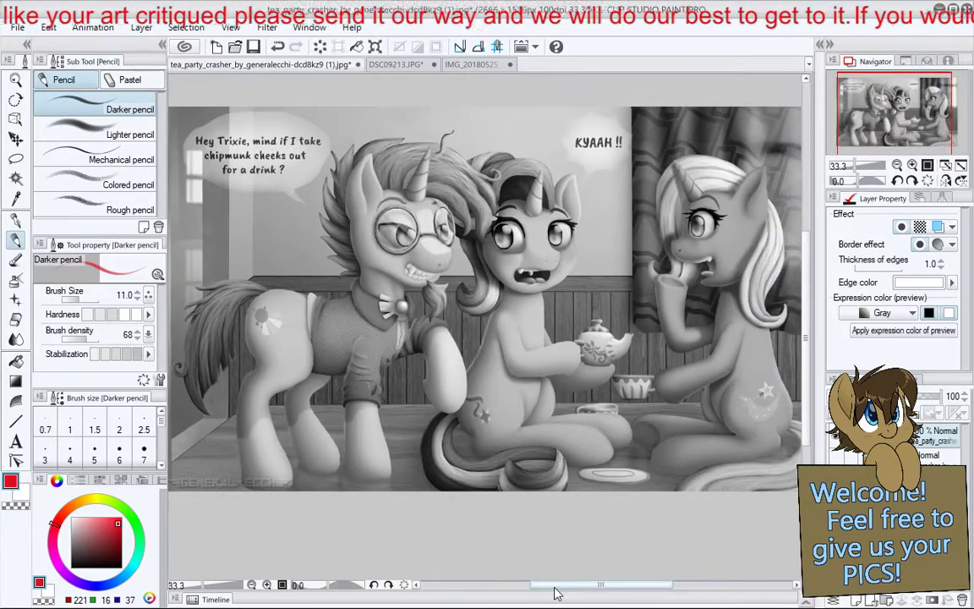
pyautogui.scroll(-1, 552, 416)
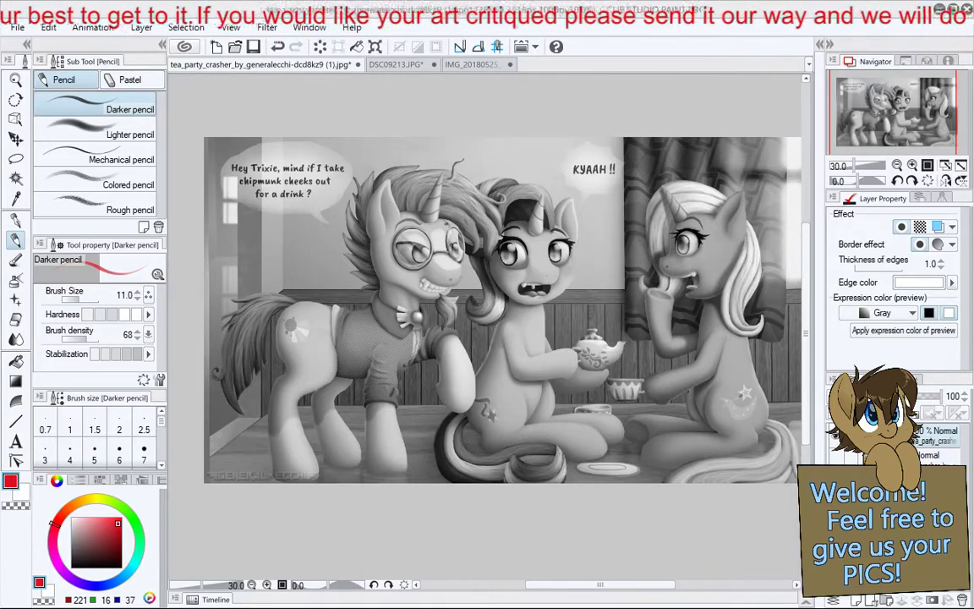
# Compare the tea-party image's values by switching the layer's expression color between Color and Gray, ending on Gray.
pyautogui.click(884, 313)
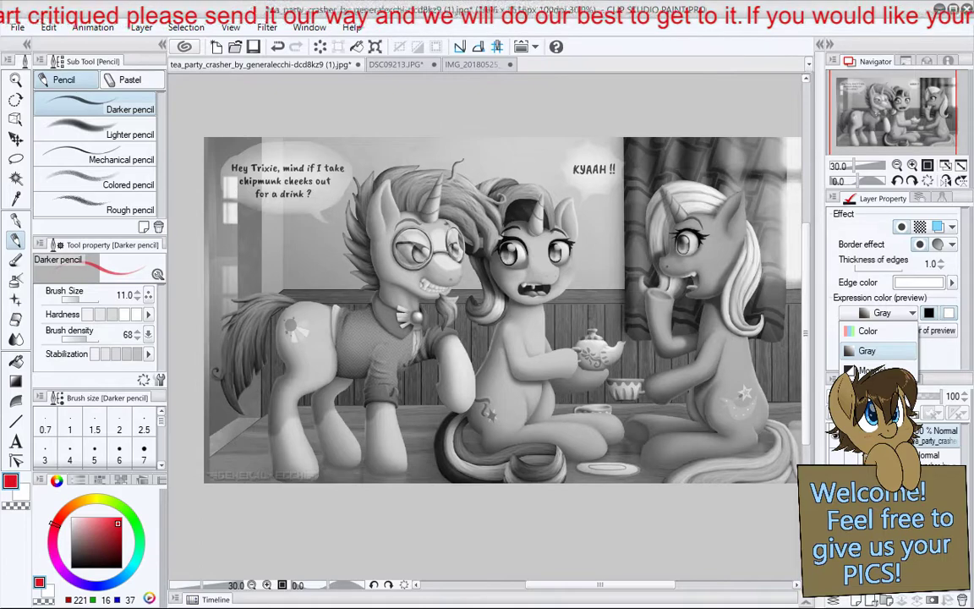
pyautogui.click(868, 331)
pyautogui.click(882, 313)
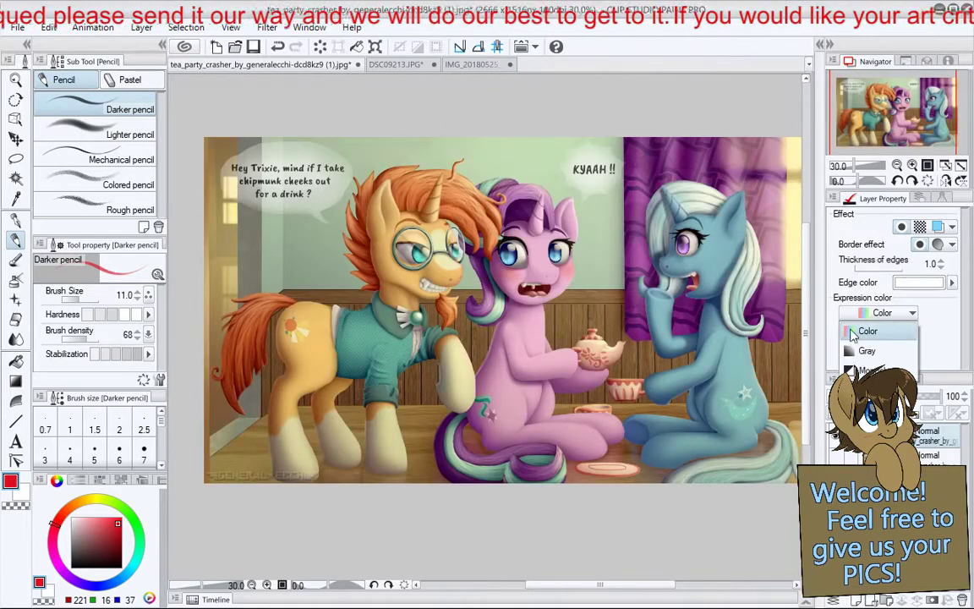
pyautogui.click(867, 331)
pyautogui.click(882, 313)
pyautogui.click(859, 337)
pyautogui.click(882, 313)
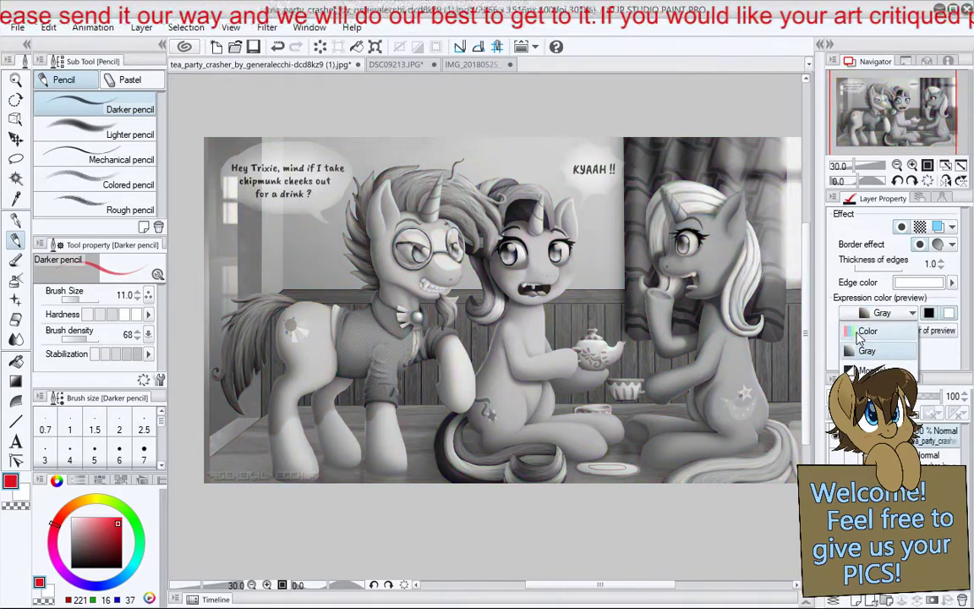
pyautogui.click(862, 317)
pyautogui.click(862, 318)
pyautogui.click(779, 328)
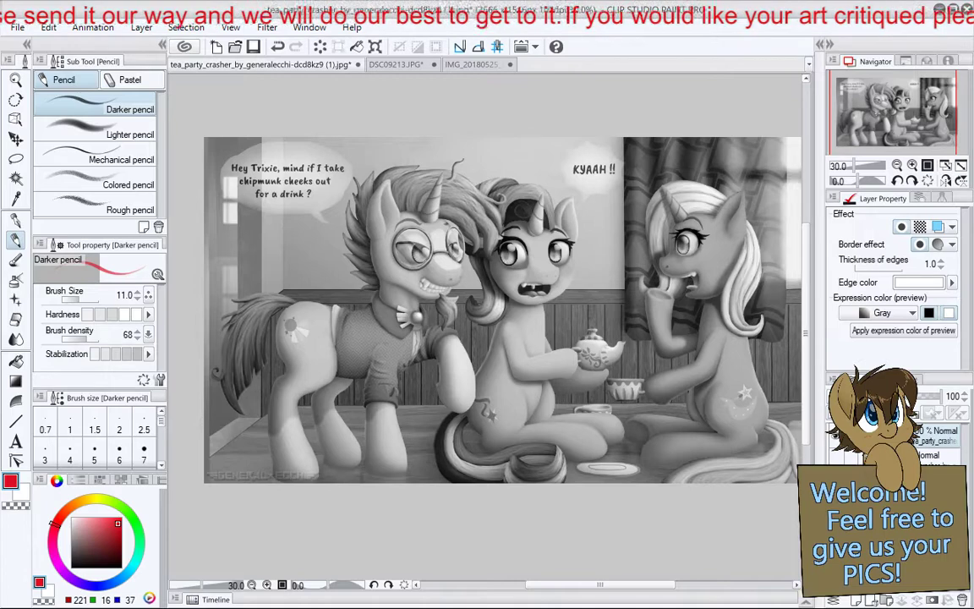
# On new layers, circle dark areas in red on the grayscale tea-party image and the shadow beneath the car in the car photo.
pyautogui.click(930, 427)
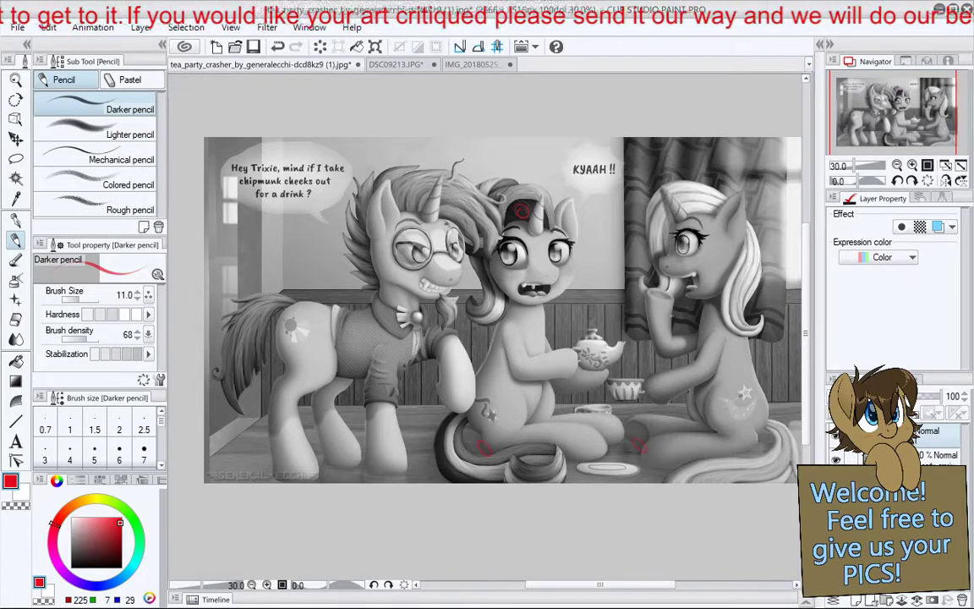
pyautogui.moveTo(709, 299); pyautogui.dragTo(722, 314)
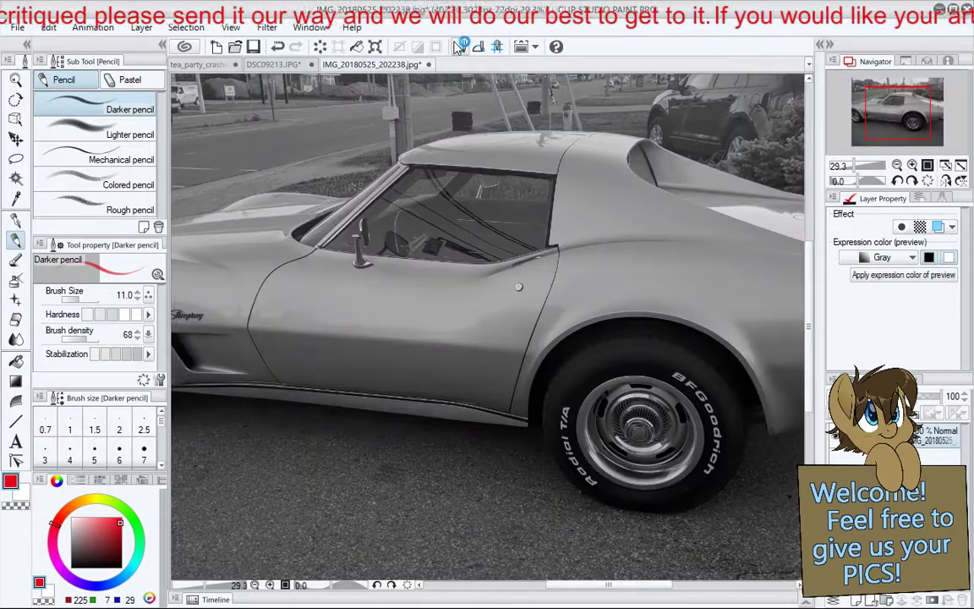
pyautogui.scroll(-3, 377, 308)
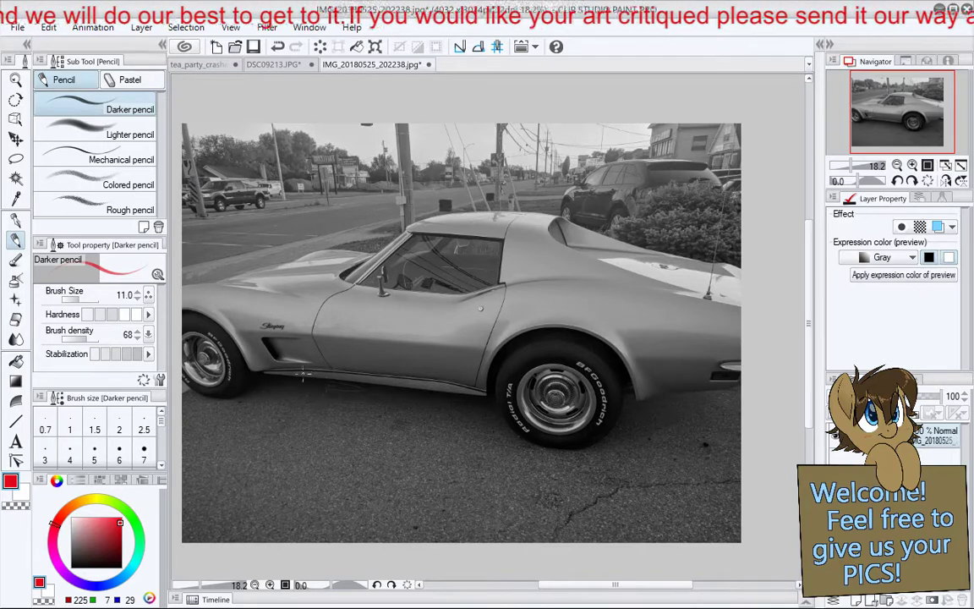
pyautogui.hotkey('ctrl', 'shift', 'n')
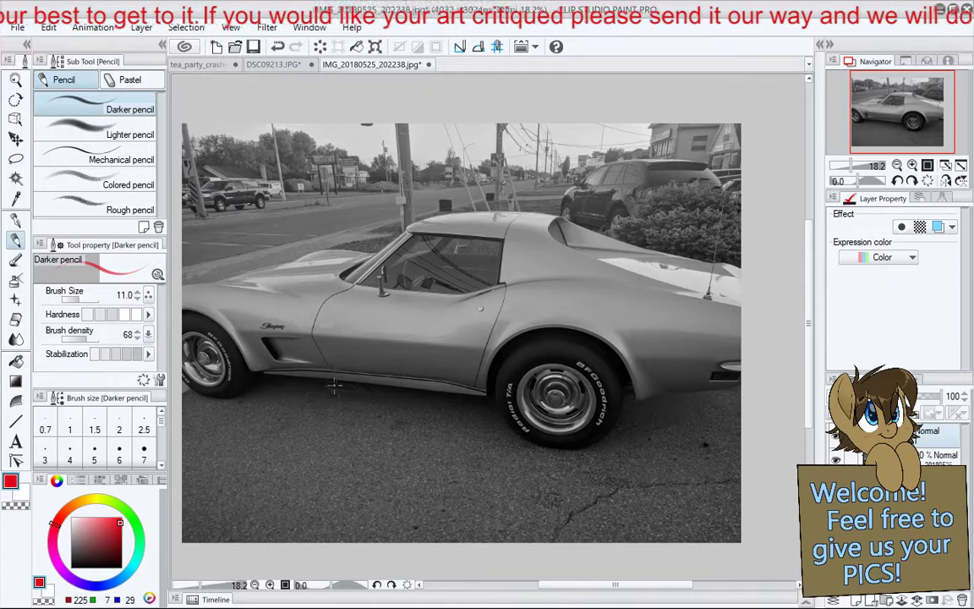
pyautogui.moveTo(345, 385); pyautogui.dragTo(348, 387)
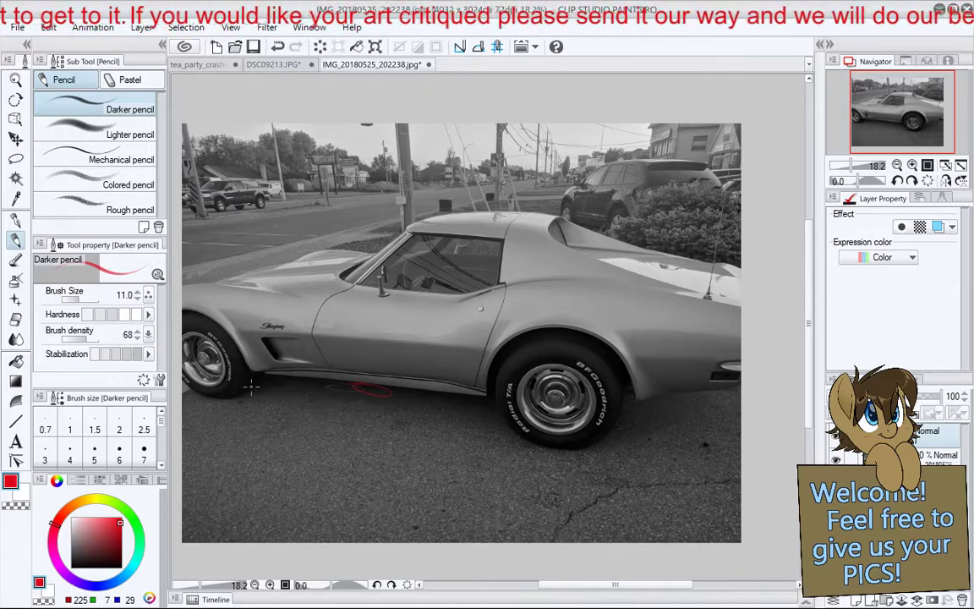
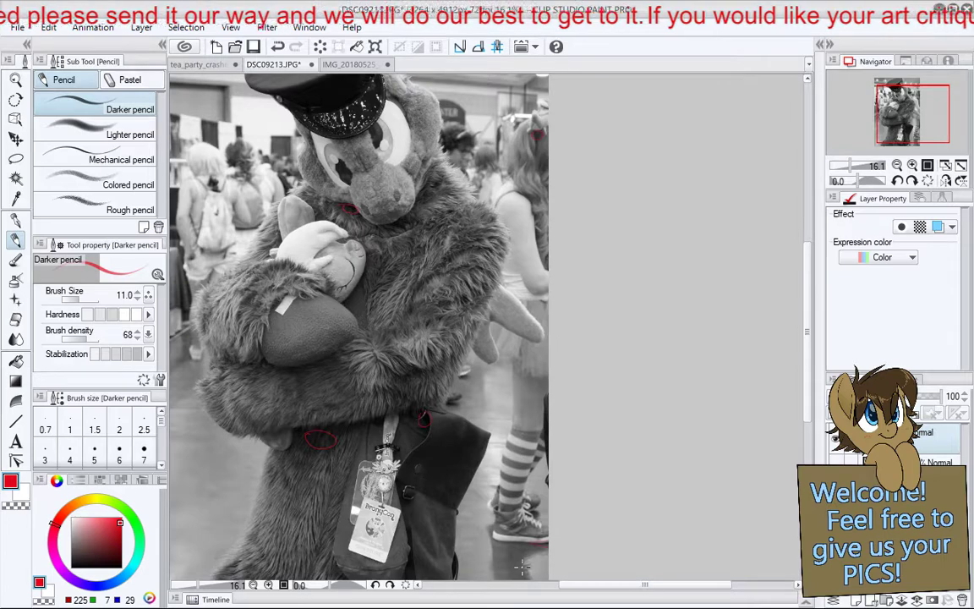
# Quit Clip Studio Paint and discard the unsaved changes to all canvases.
pyautogui.click(968, 10)
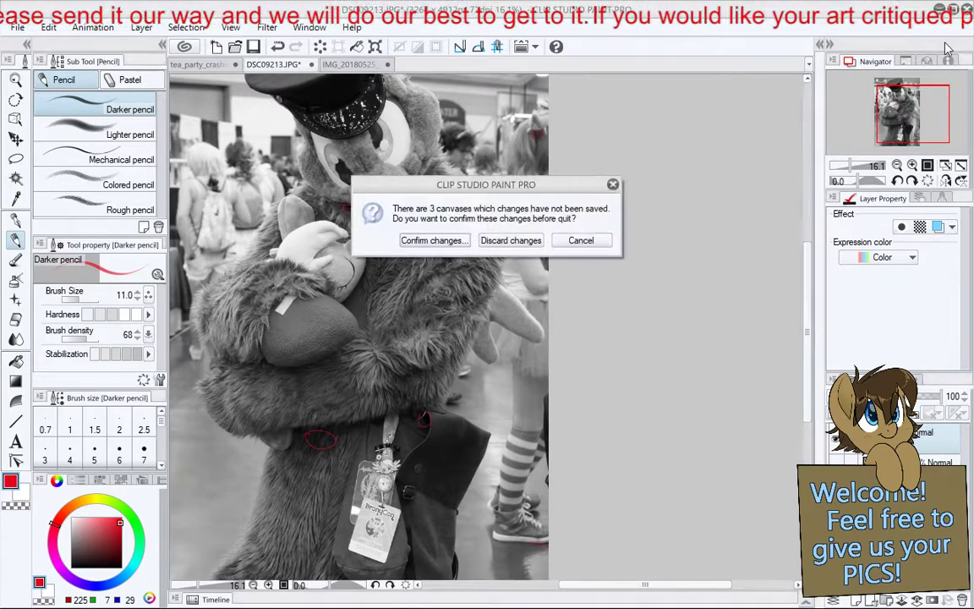
pyautogui.click(511, 241)
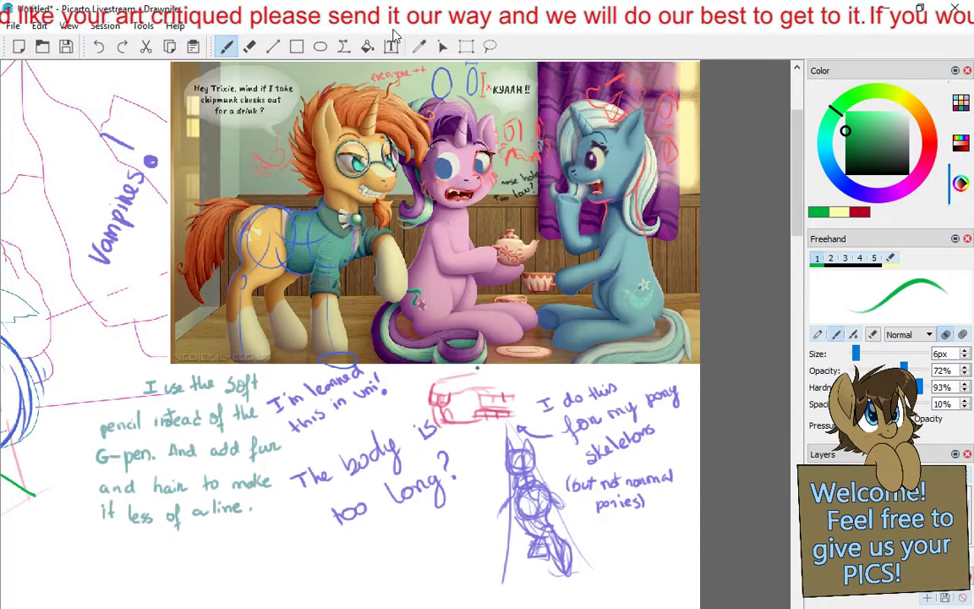
# Paste the griffin image "download (1)" from the Critique folder into the blank canvas area below the pony sketch, and return to the freehand brush.
pyautogui.scroll(-3, 366, 306)
pyautogui.scroll(2, 366, 306)
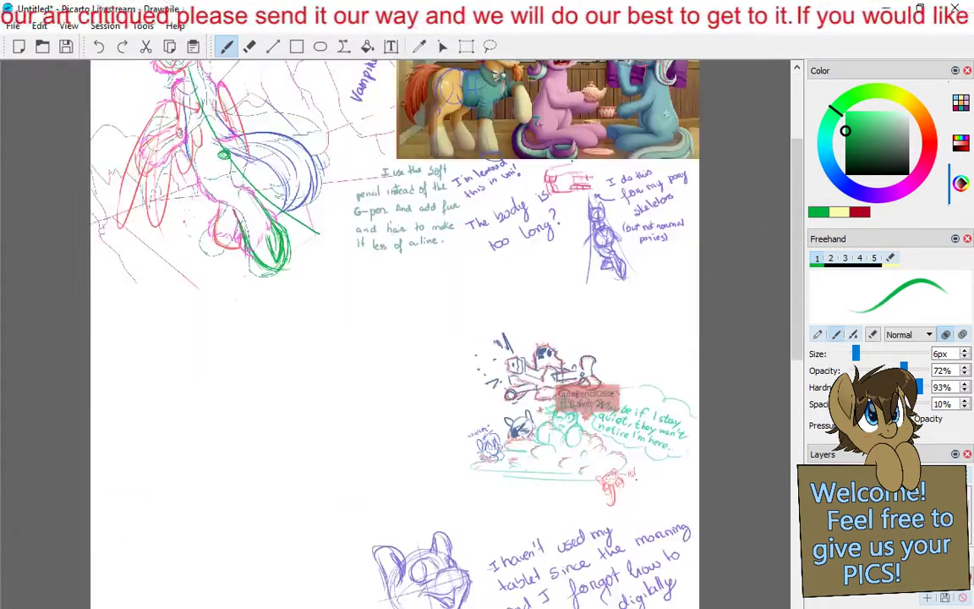
pyautogui.scroll(-4, 356, 345)
pyautogui.scroll(-3, 356, 345)
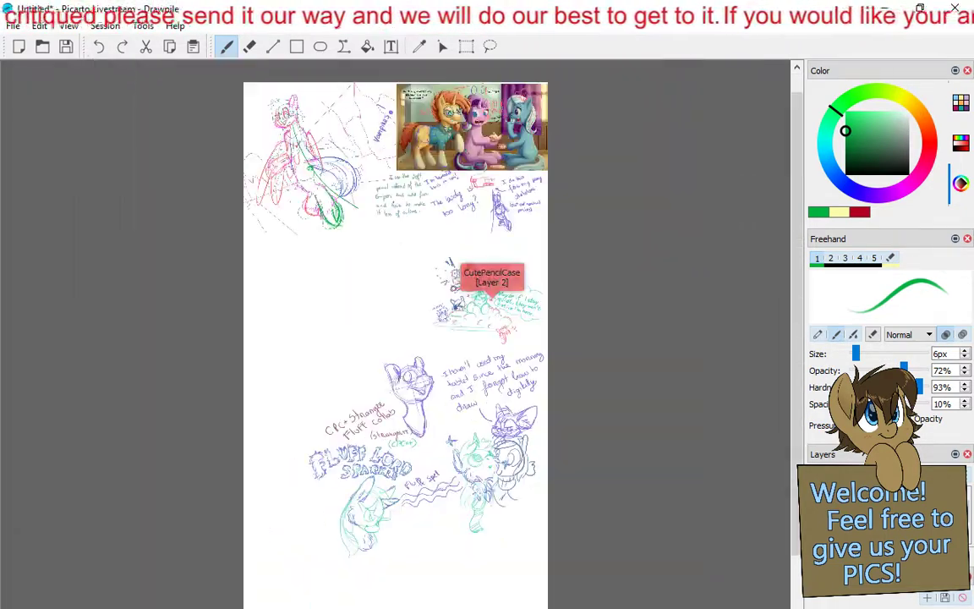
pyautogui.scroll(-1, 355, 354)
pyautogui.scroll(3, 355, 354)
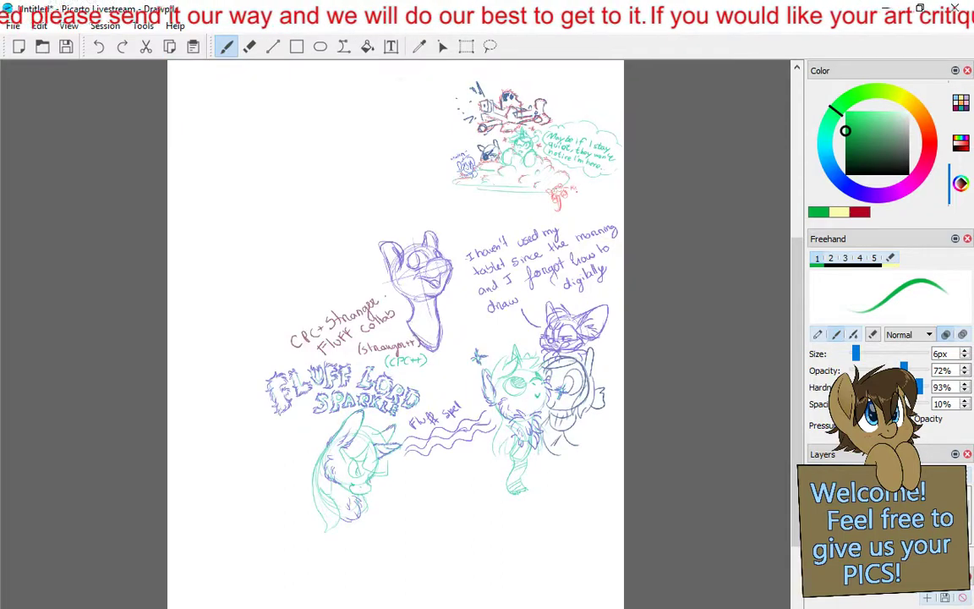
pyautogui.scroll(2, 395, 334)
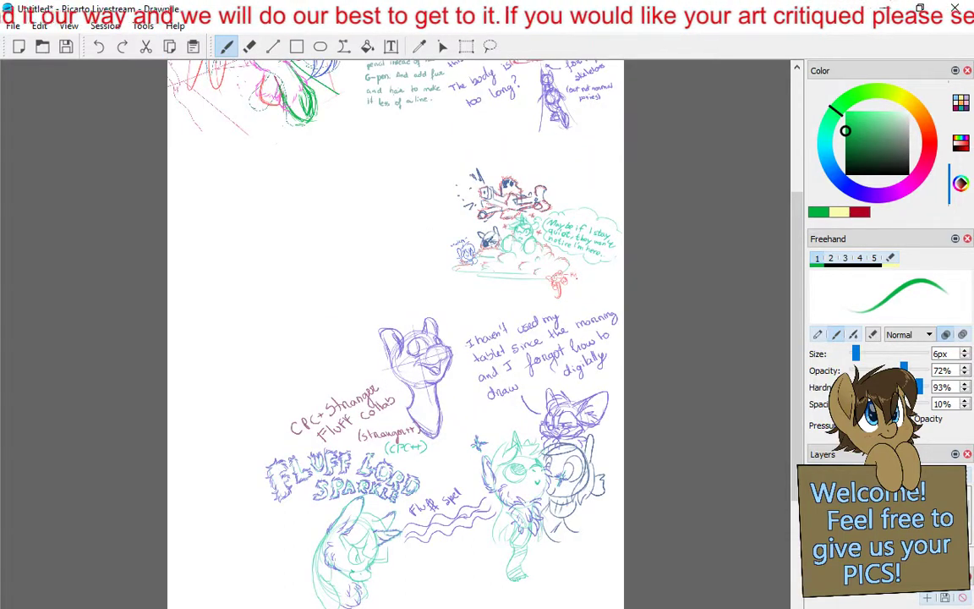
pyautogui.click(42, 27)
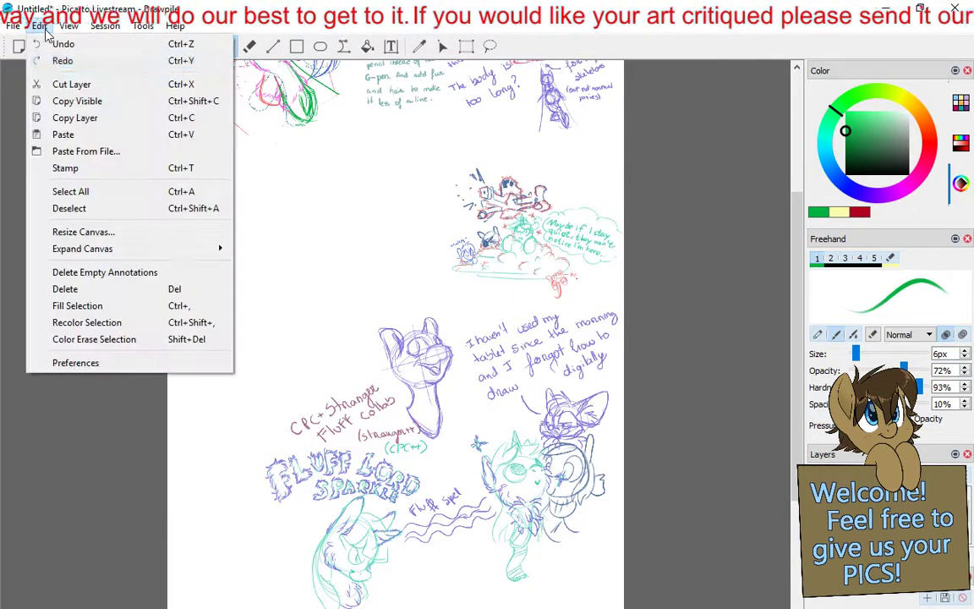
pyautogui.click(110, 154)
pyautogui.doubleClick(244, 135)
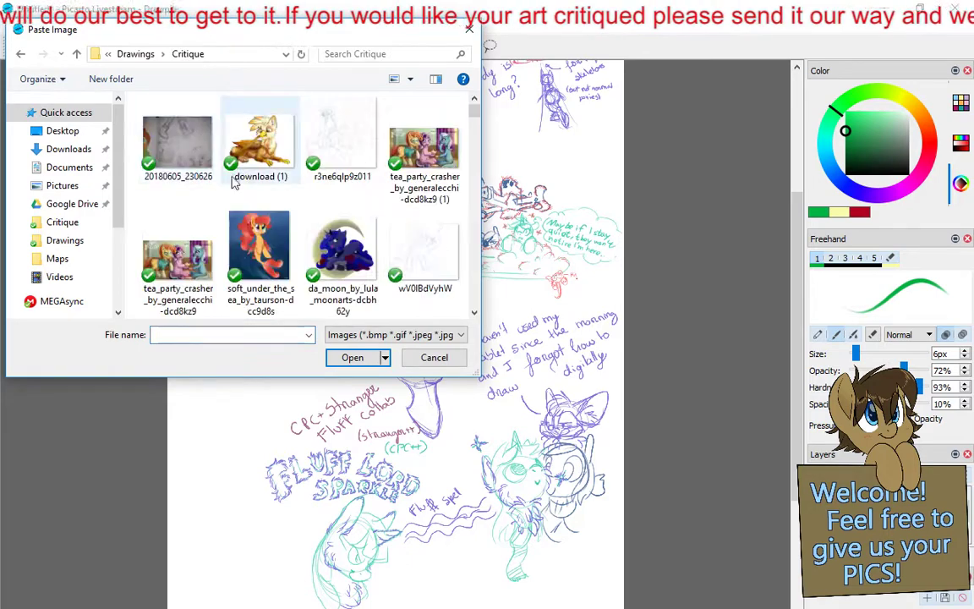
pyautogui.doubleClick(240, 140)
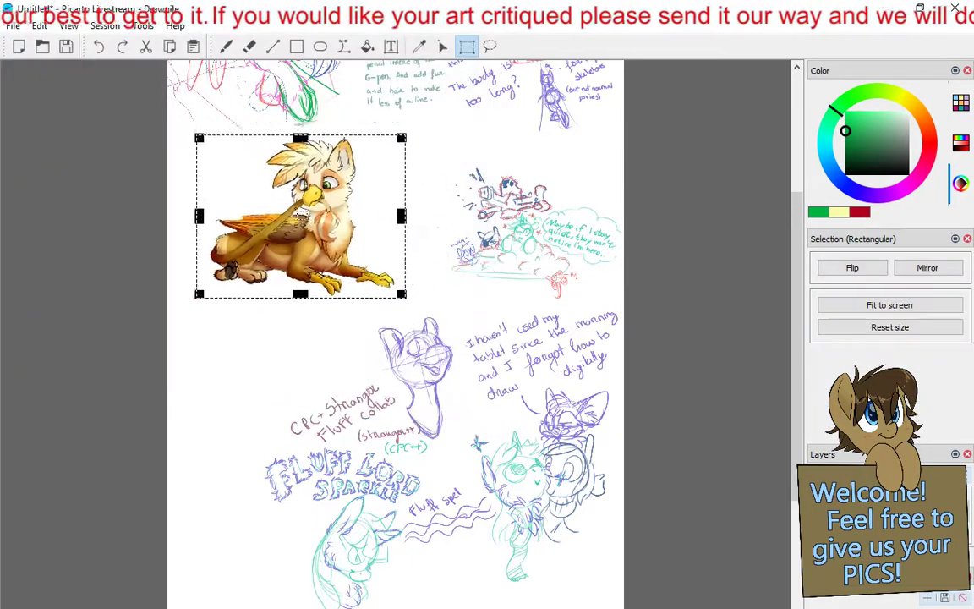
pyautogui.moveTo(300, 216)
pyautogui.mouseDown()
pyautogui.moveTo(253, 182)
pyautogui.moveTo(250, 204)
pyautogui.mouseUp()
pyautogui.press('b')
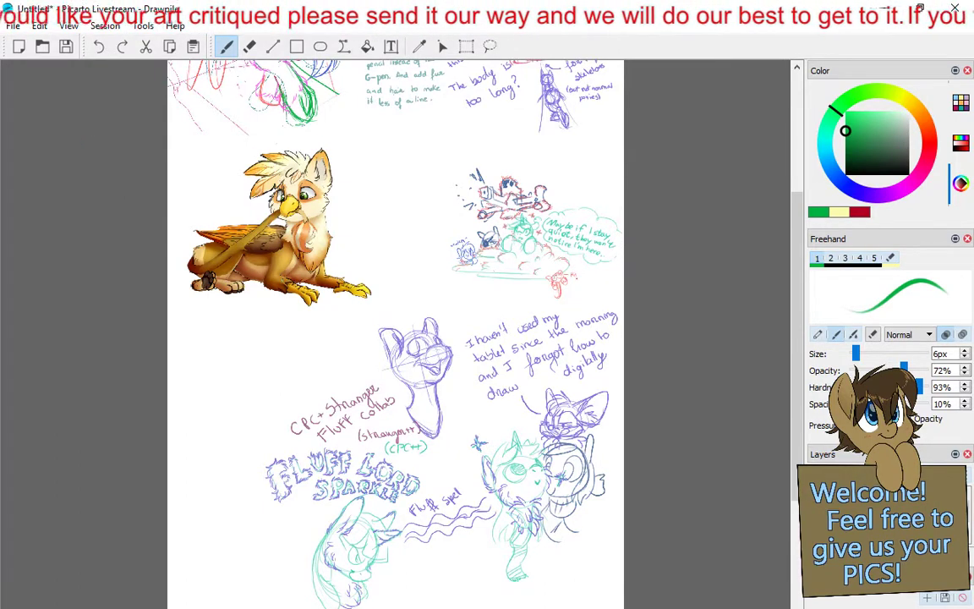
# Examine the doodles and handwritten notes around the shared canvas, and inspect the pasted griffin illustration up close.
pyautogui.scroll(4, 450, 324)
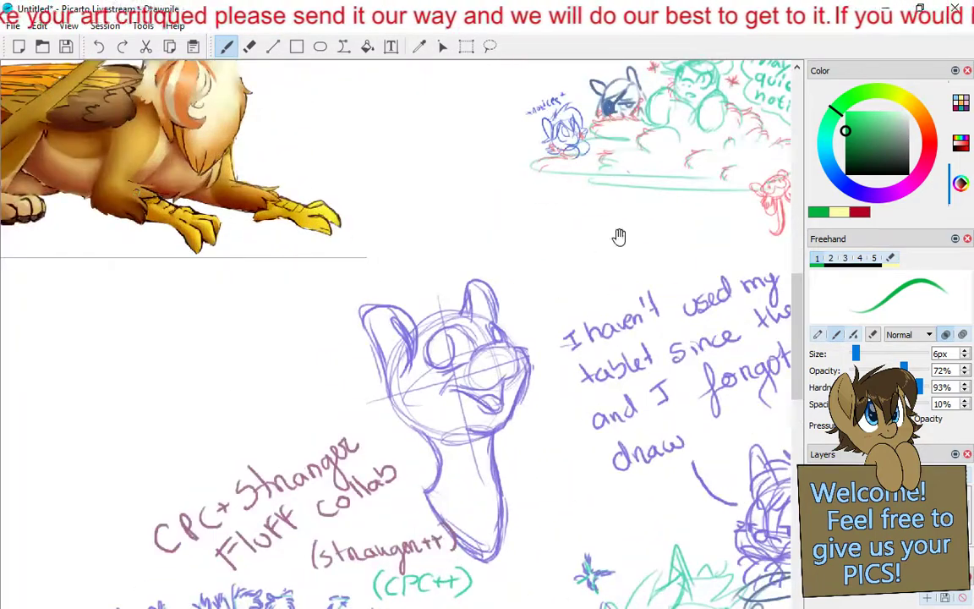
pyautogui.moveTo(620, 235)
pyautogui.mouseDown()
pyautogui.moveTo(365, 363)
pyautogui.moveTo(377, 369)
pyautogui.moveTo(368, 375)
pyautogui.moveTo(377, 413)
pyautogui.mouseUp()
pyautogui.scroll(-6, 376, 413)
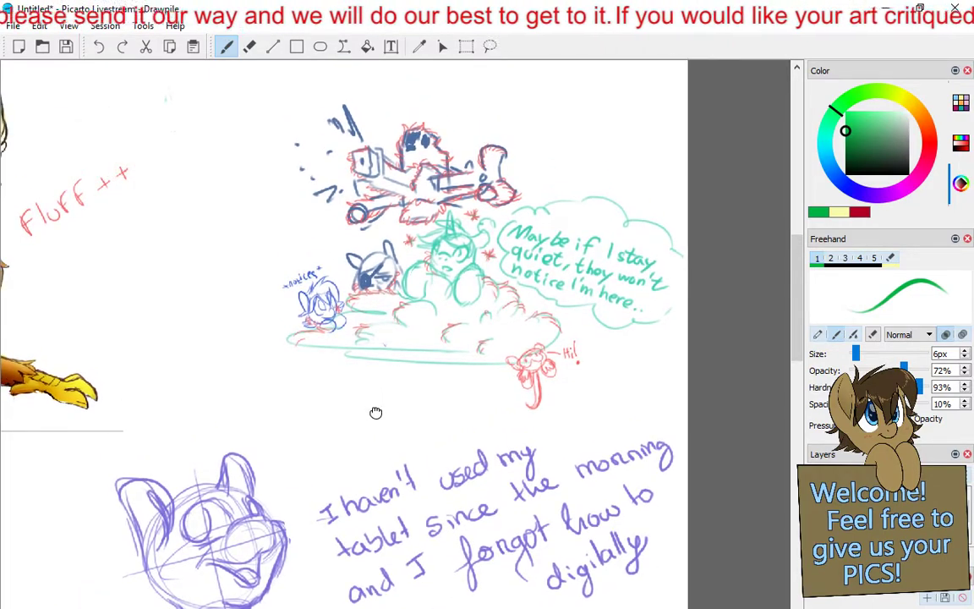
pyautogui.moveTo(436, 370)
pyautogui.mouseDown()
pyautogui.moveTo(435, 268)
pyautogui.moveTo(492, 267)
pyautogui.mouseUp()
pyautogui.scroll(-2, 436, 268)
pyautogui.scroll(2, 491, 267)
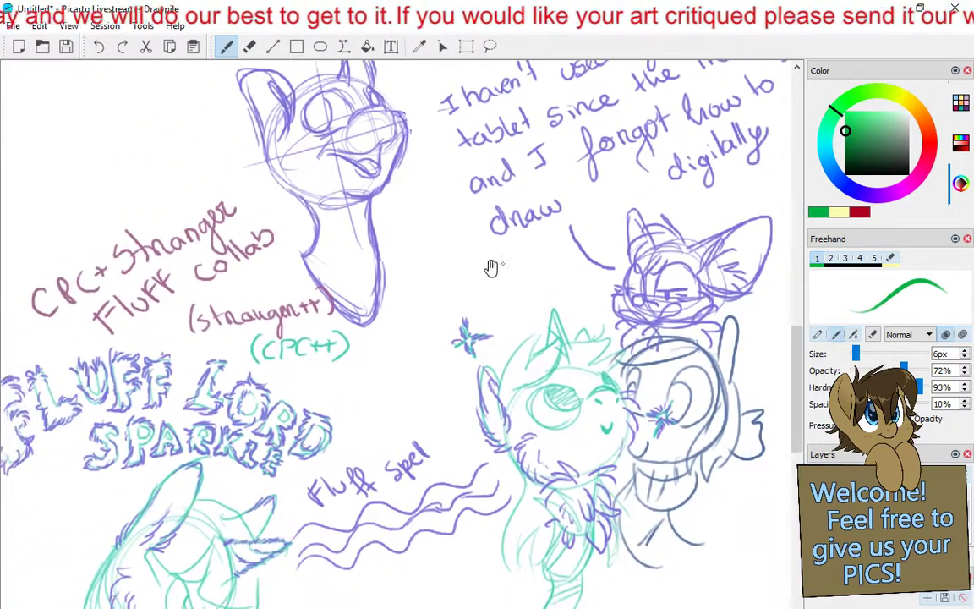
pyautogui.scroll(-2, 492, 267)
pyautogui.moveTo(445, 300)
pyautogui.mouseDown()
pyautogui.moveTo(515, 293)
pyautogui.moveTo(566, 307)
pyautogui.moveTo(612, 217)
pyautogui.moveTo(648, 305)
pyautogui.moveTo(648, 366)
pyautogui.mouseUp()
pyautogui.scroll(2, 515, 293)
pyautogui.scroll(-2, 533, 294)
pyautogui.scroll(2, 618, 200)
pyautogui.scroll(-2, 618, 201)
pyautogui.scroll(2, 653, 400)
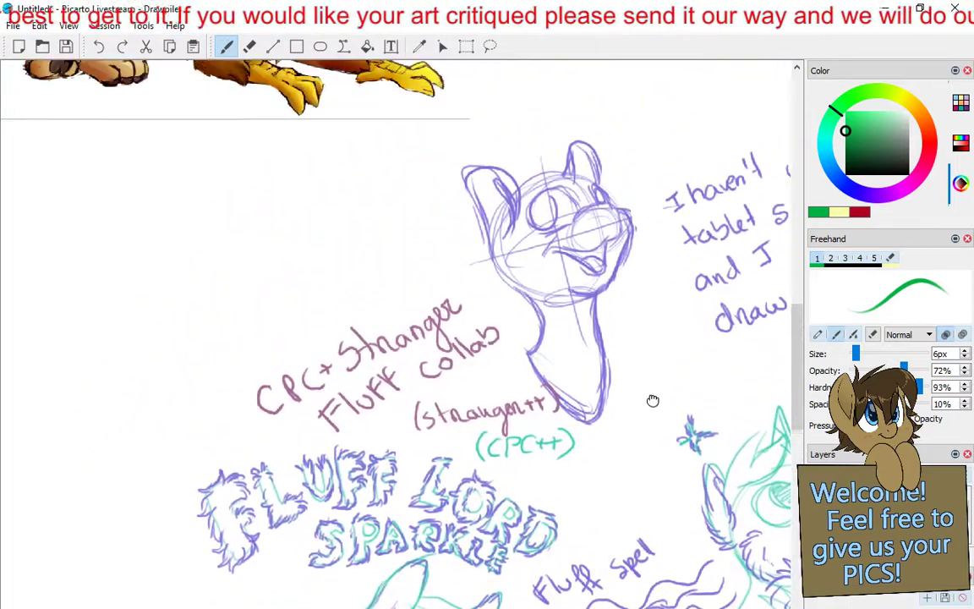
pyautogui.scroll(-2, 653, 400)
pyautogui.moveTo(461, 305); pyautogui.dragTo(648, 457)
pyautogui.scroll(2, 648, 457)
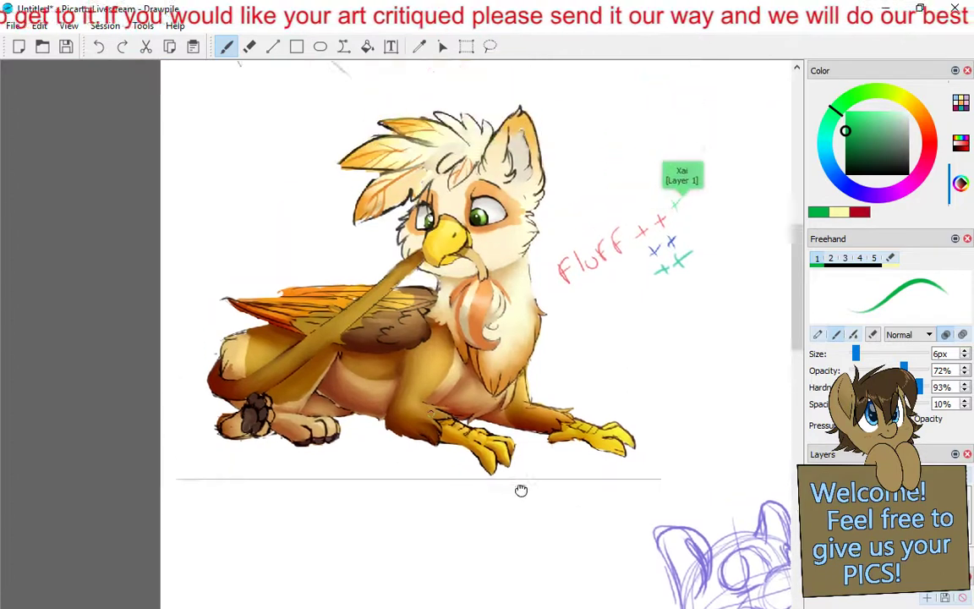
pyautogui.scroll(4, 521, 491)
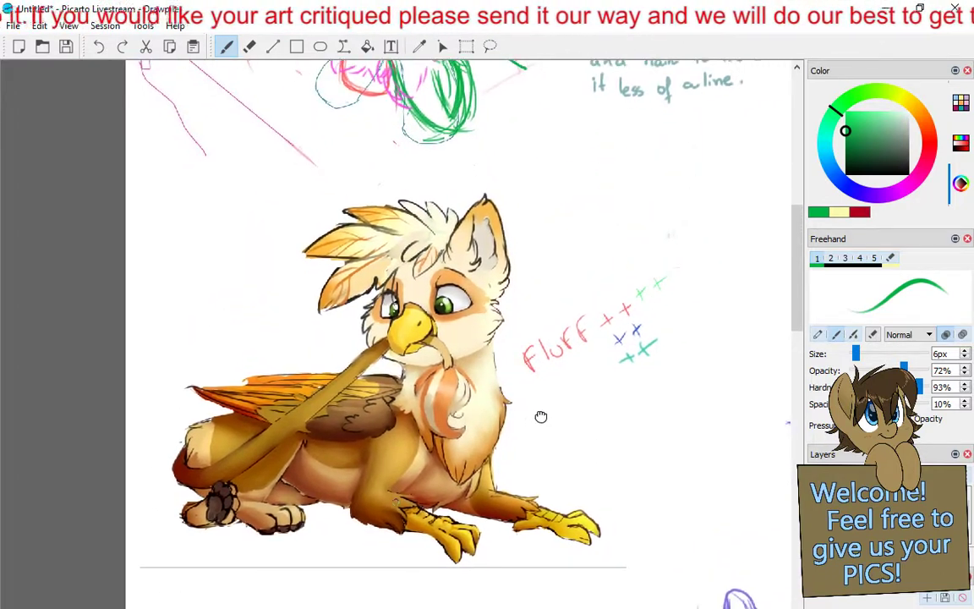